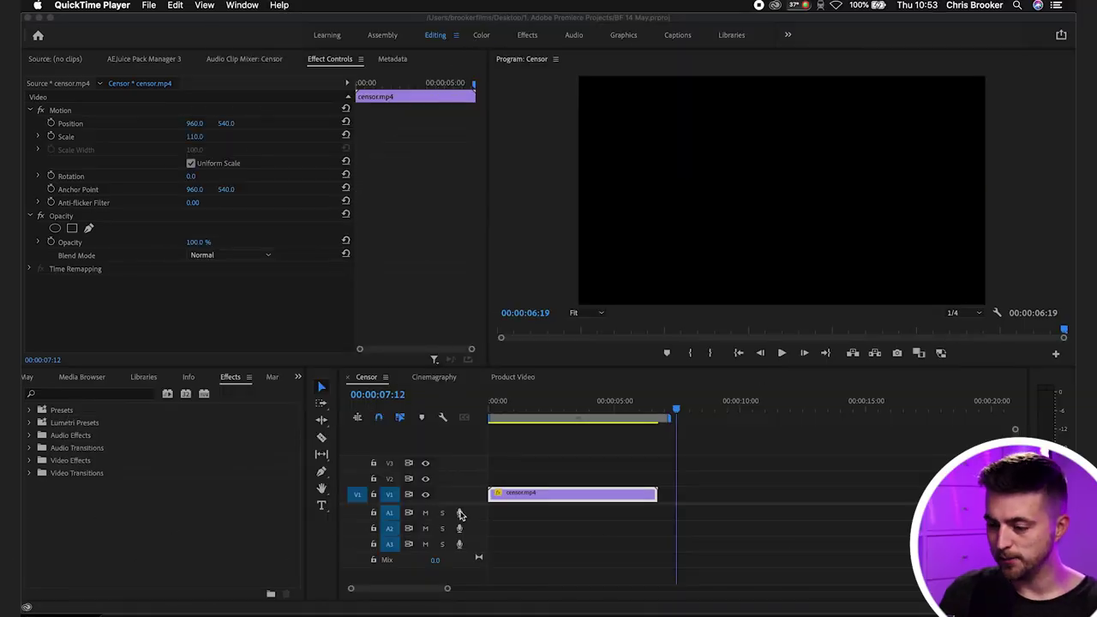
Step: Play through the Censor sequence and park the playhead at 00:00:01:23
left_click(657, 460)
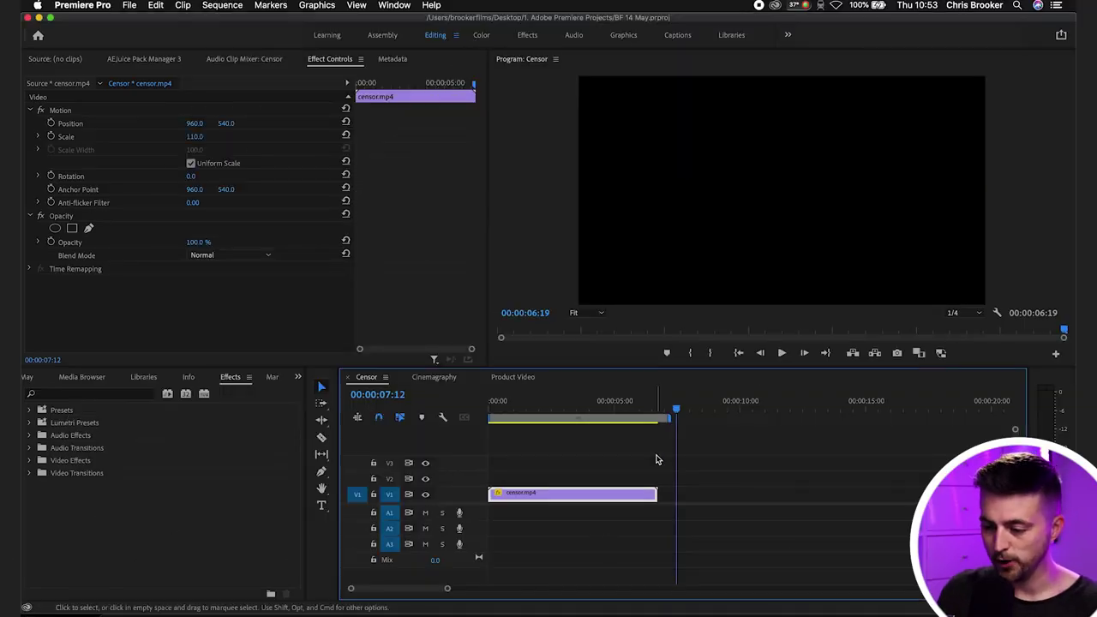
left_click_drag(637, 406, 543, 420)
key("space")
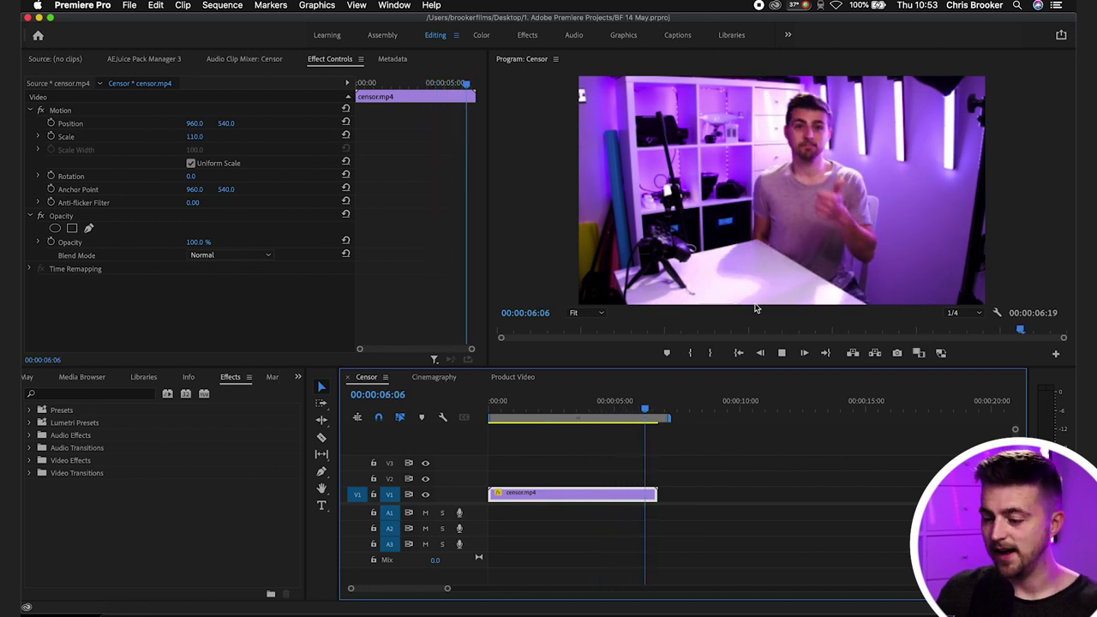
left_click_drag(615, 410, 537, 409)
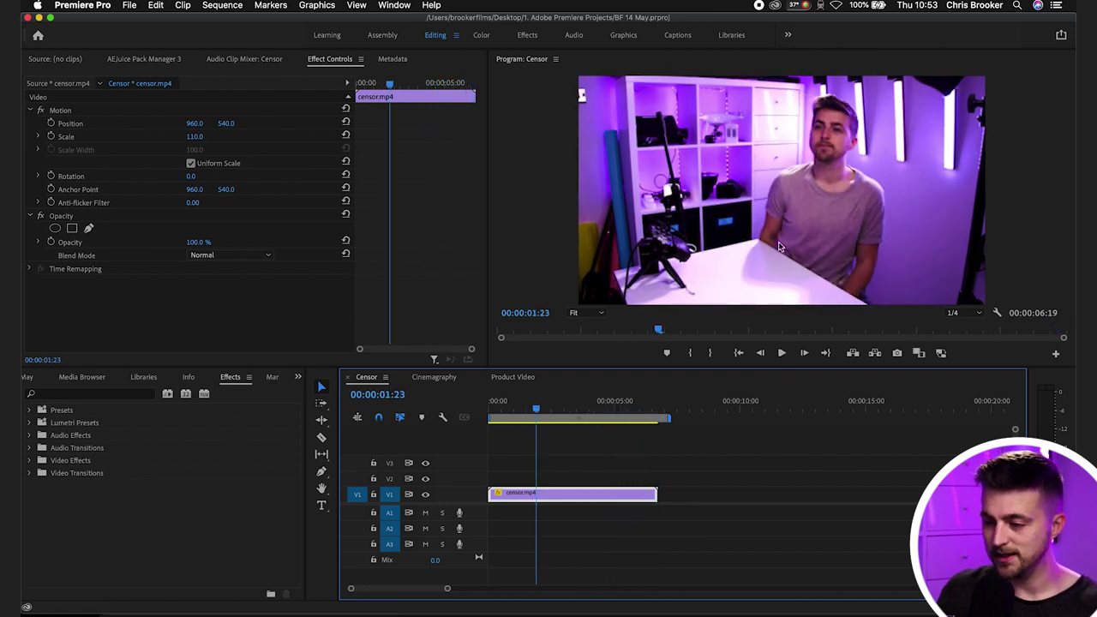
Step: Create a 1920 x 1080 adjustment layer at 25.00 fps with square pixels in the BF 14 May project
left_click(298, 377)
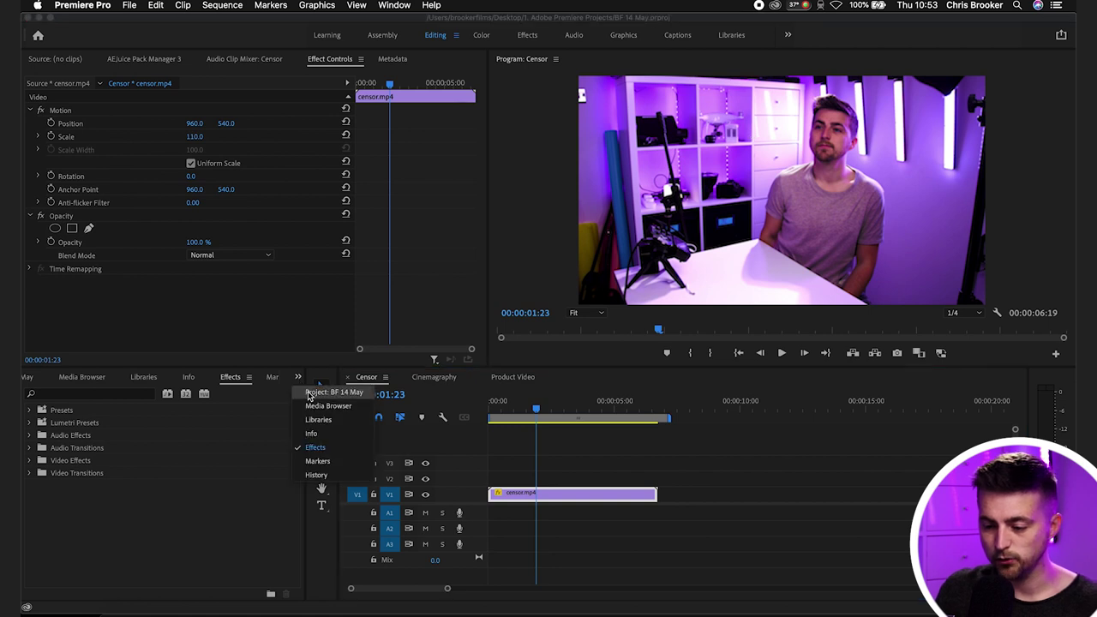
left_click(295, 391)
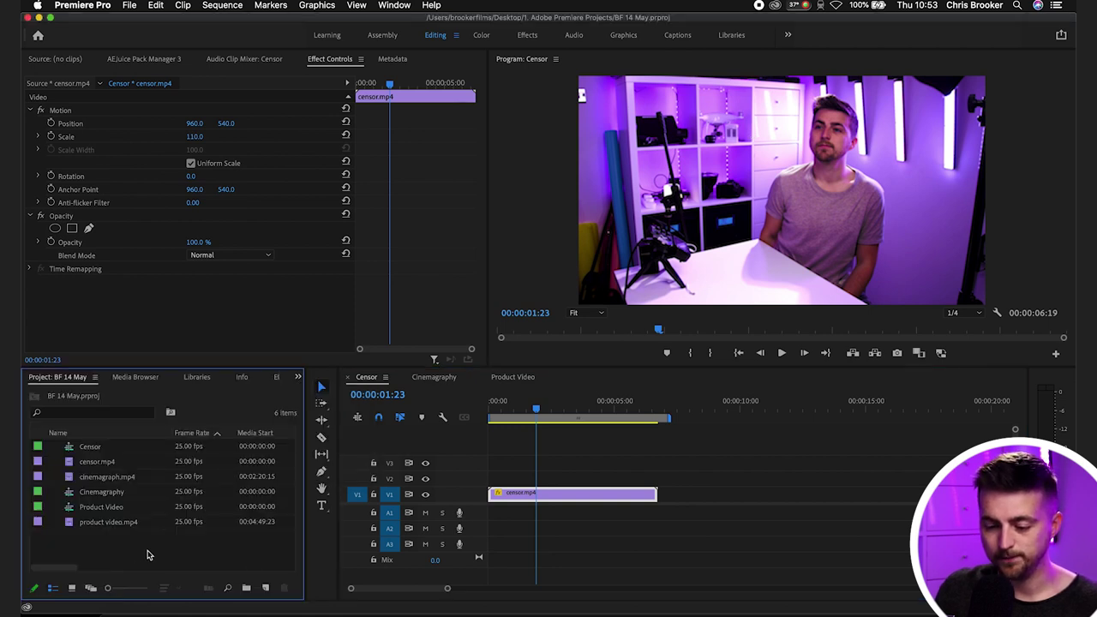
left_click(266, 589)
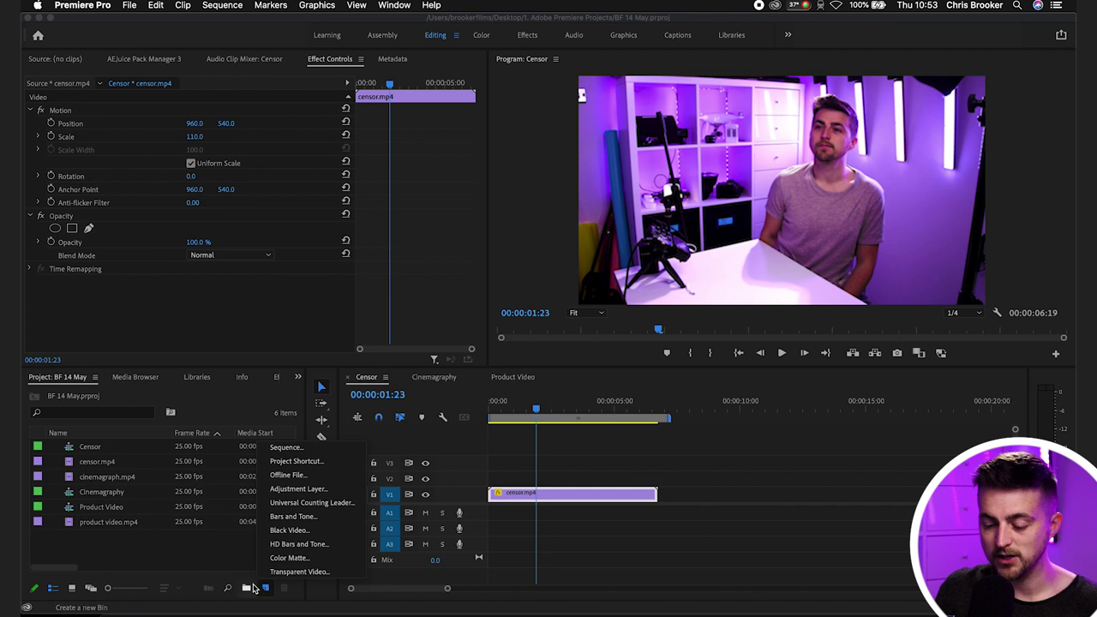
left_click(190, 561)
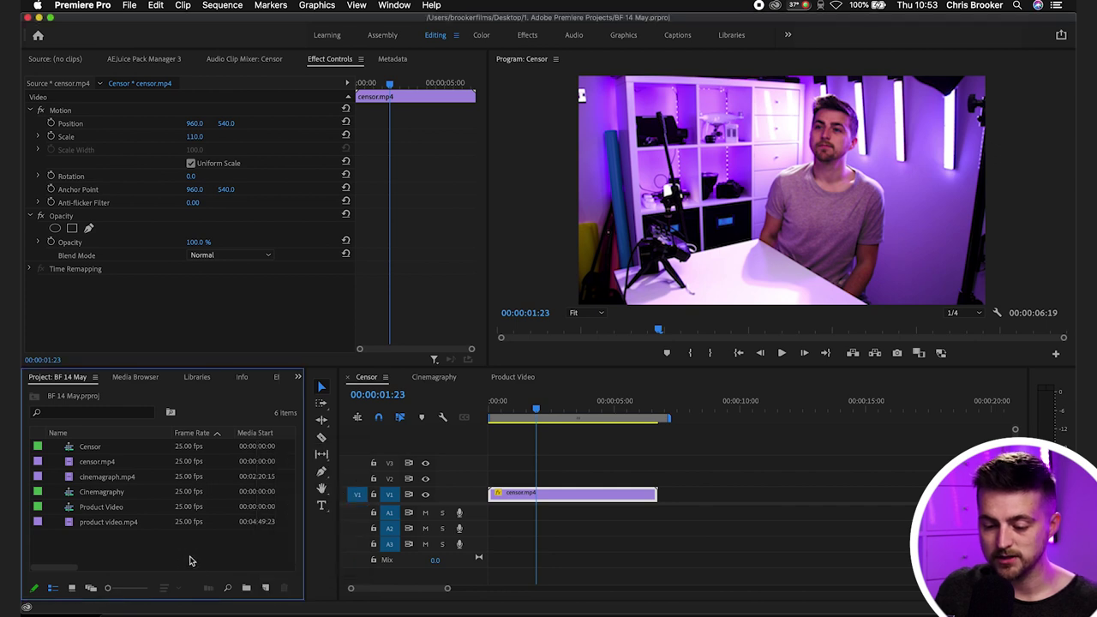
right_click(123, 541)
mouse_move(200, 428)
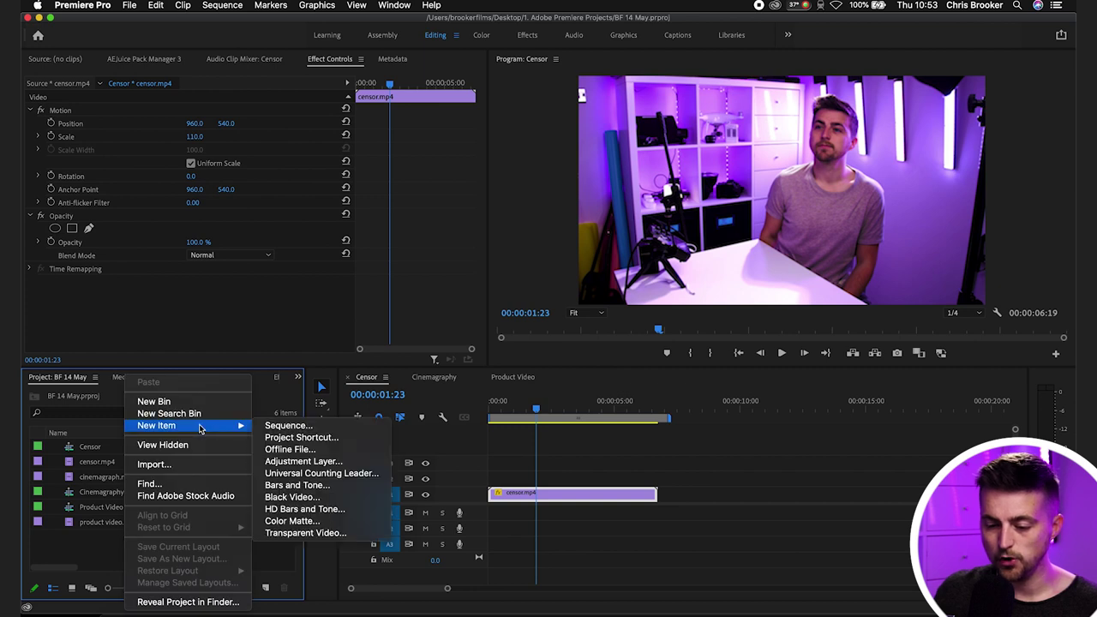
left_click(296, 463)
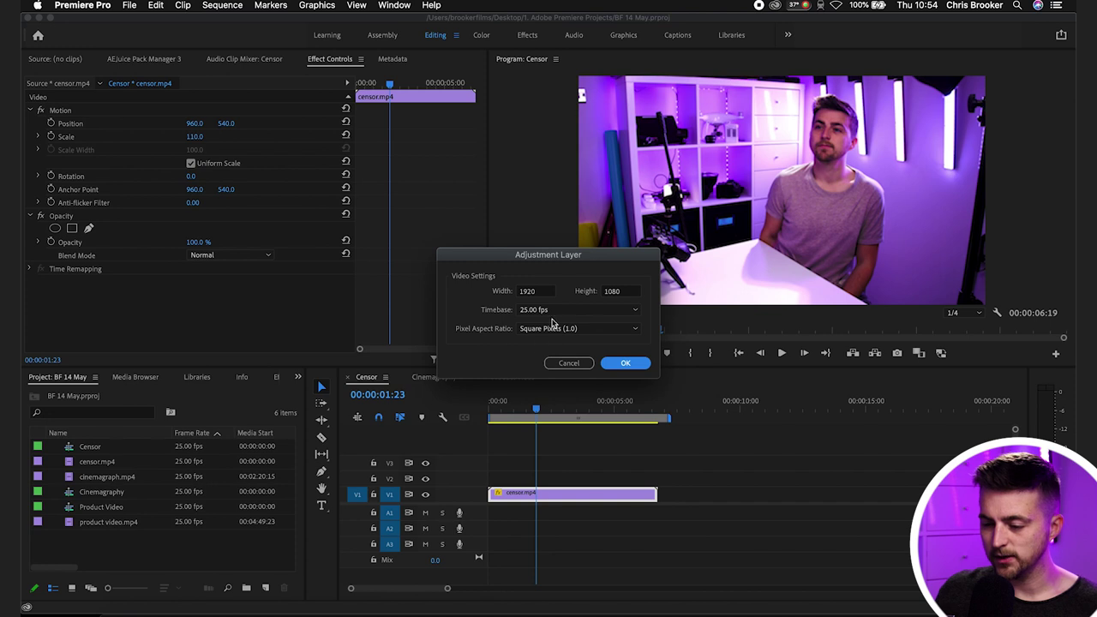
key("Return")
Step: Place the adjustment layer on track V2 from the sequence start and extend it to the end of censor.mp4
left_click_drag(120, 444, 493, 478)
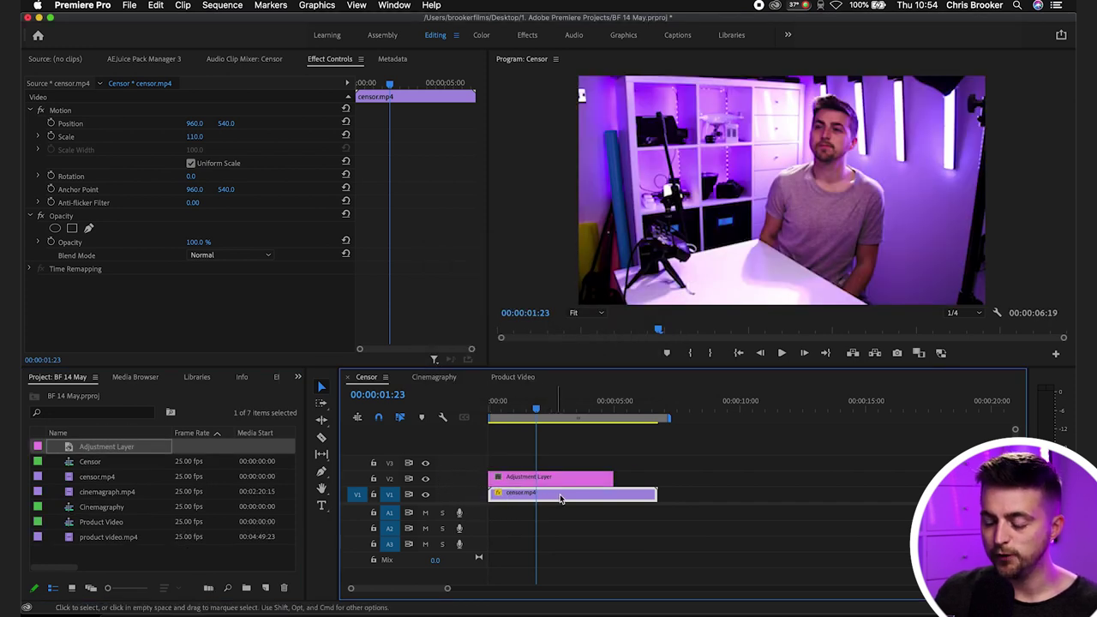
left_click_drag(614, 478, 657, 476)
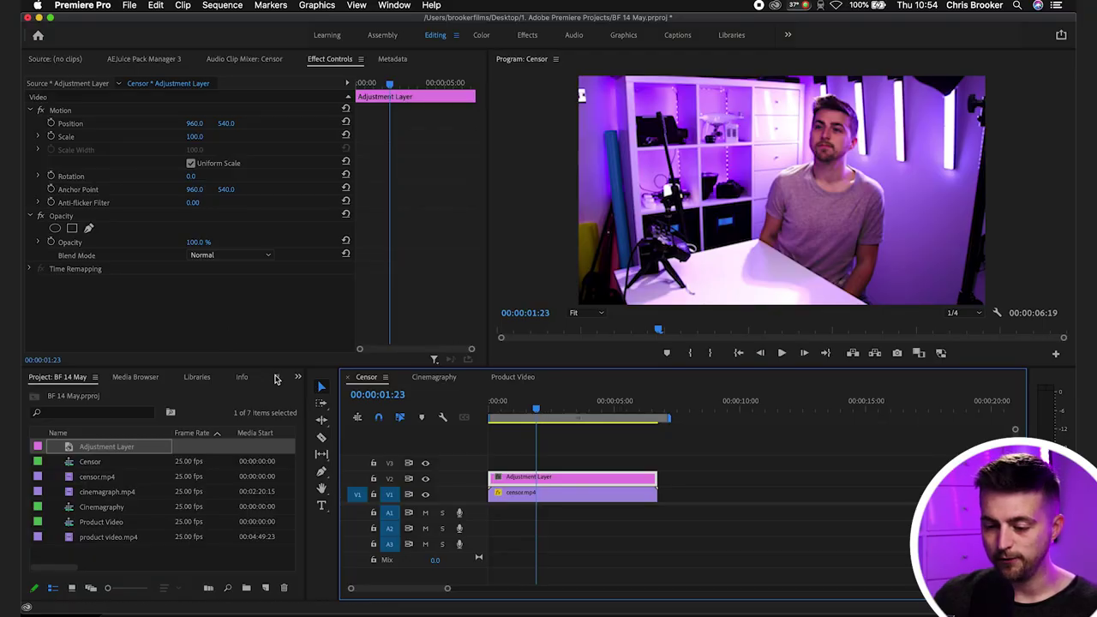
Step: Find the Mosaic video effect and apply it to the adjustment layer on V2
left_click(277, 378)
left_click(85, 396)
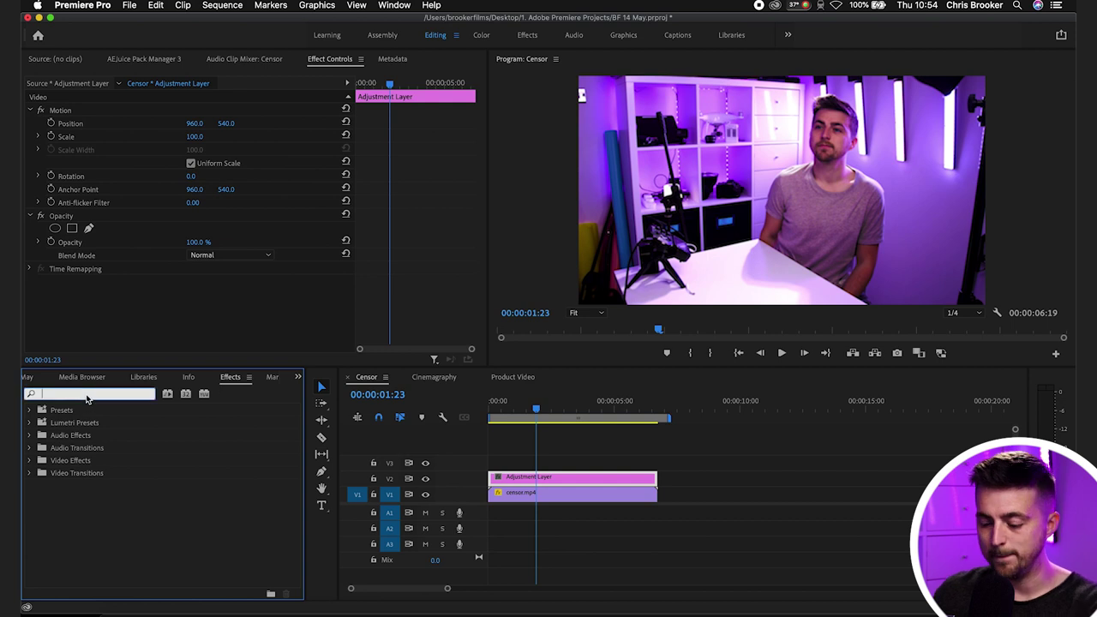
type("mosai")
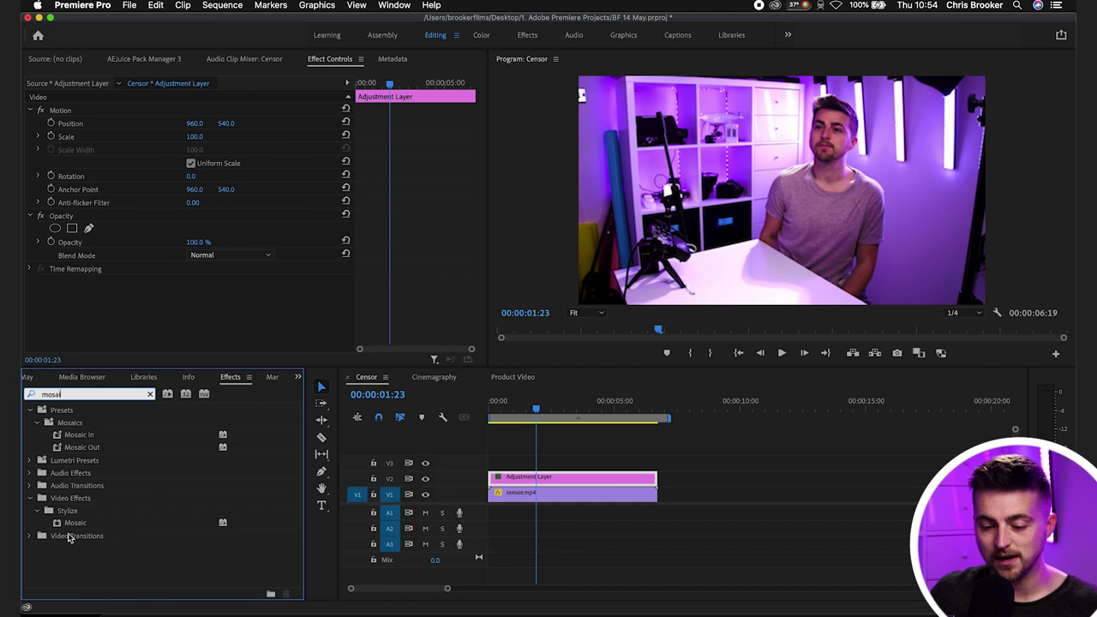
left_click(72, 524)
left_click_drag(73, 527, 551, 480)
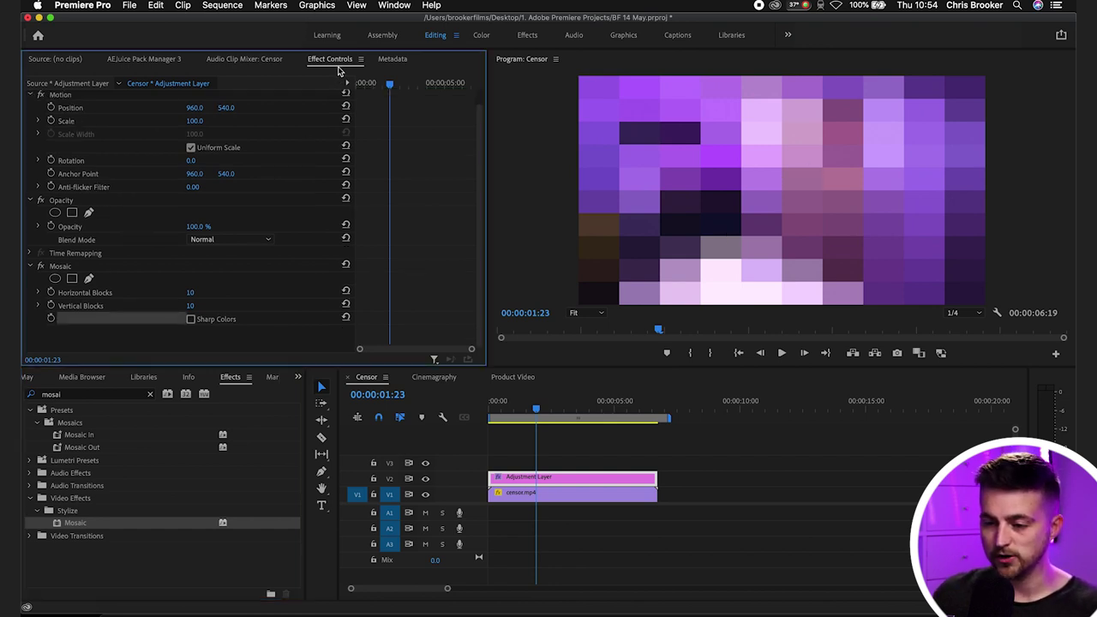
Step: Set the Mosaic effect's horizontal and vertical blocks to 30 each
left_click(56, 269)
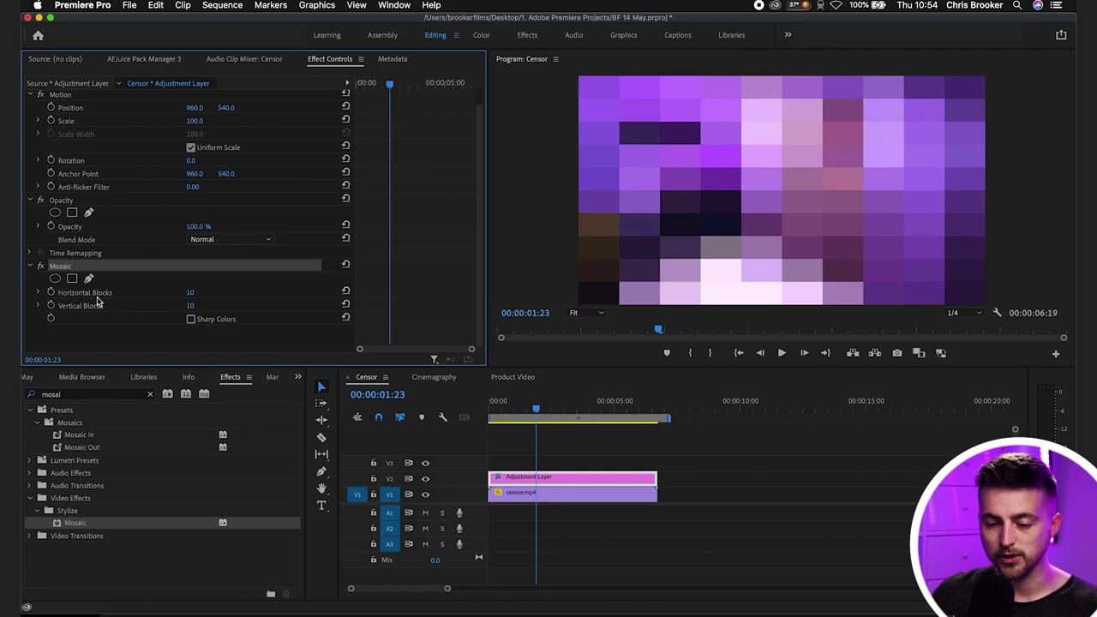
left_click(97, 296)
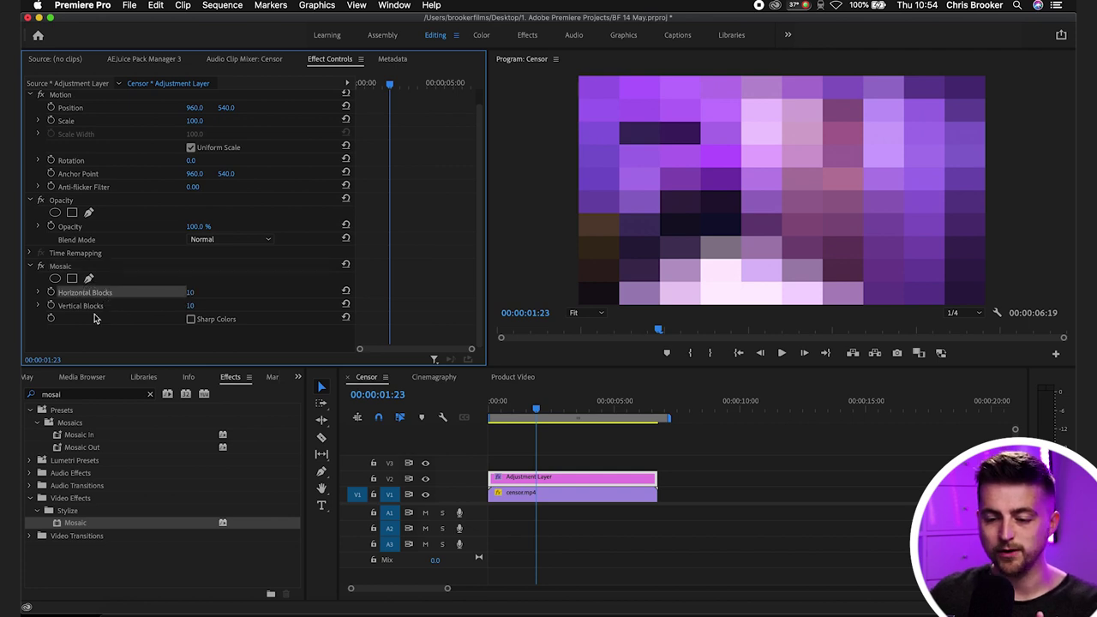
left_click(192, 294)
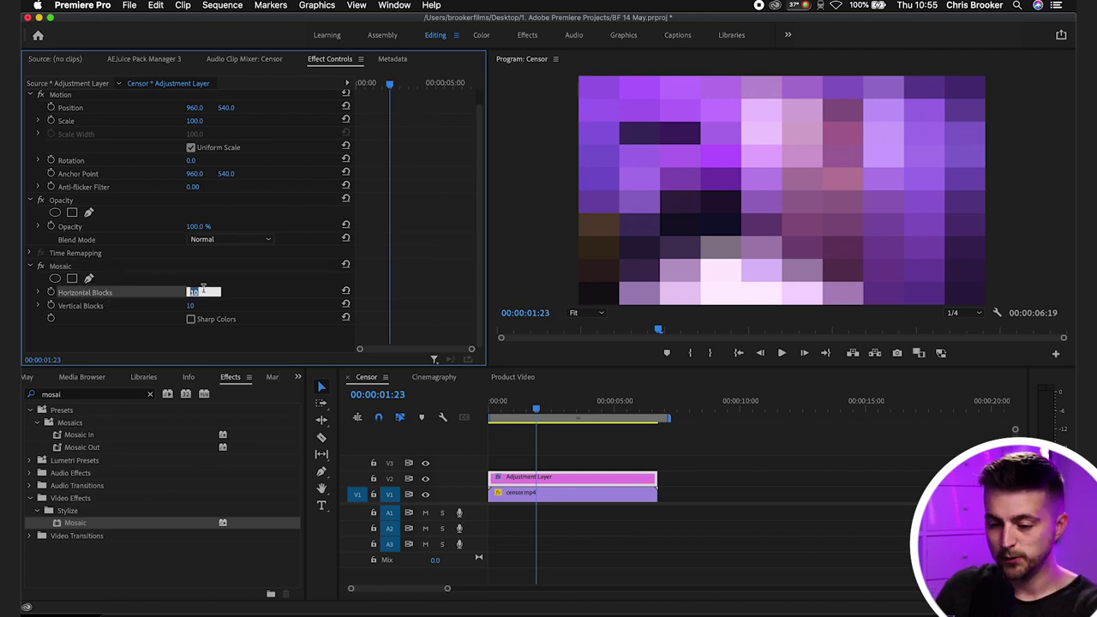
key("Return")
left_click(192, 305)
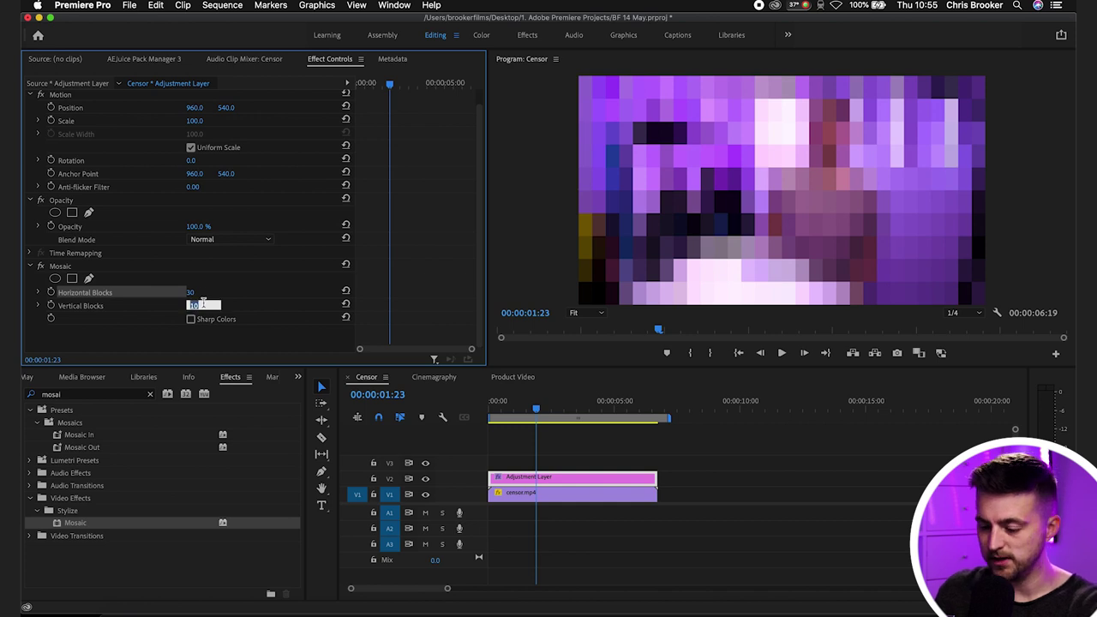
type("30")
key("Return")
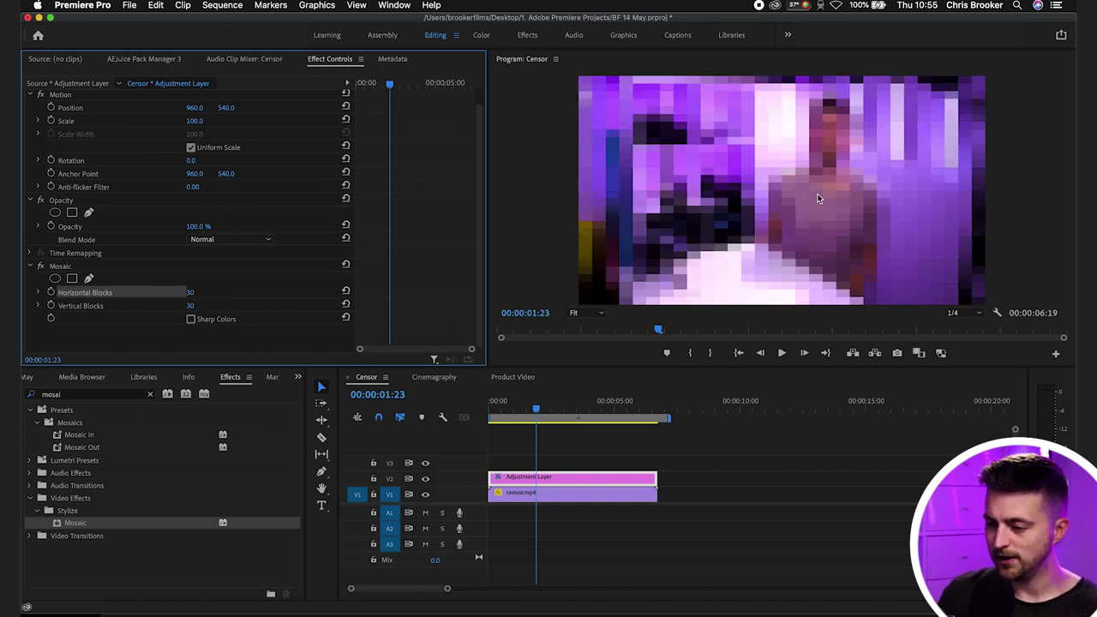
Step: Set the Mosaic effect's horizontal and vertical blocks to 50 each
left_click(191, 294)
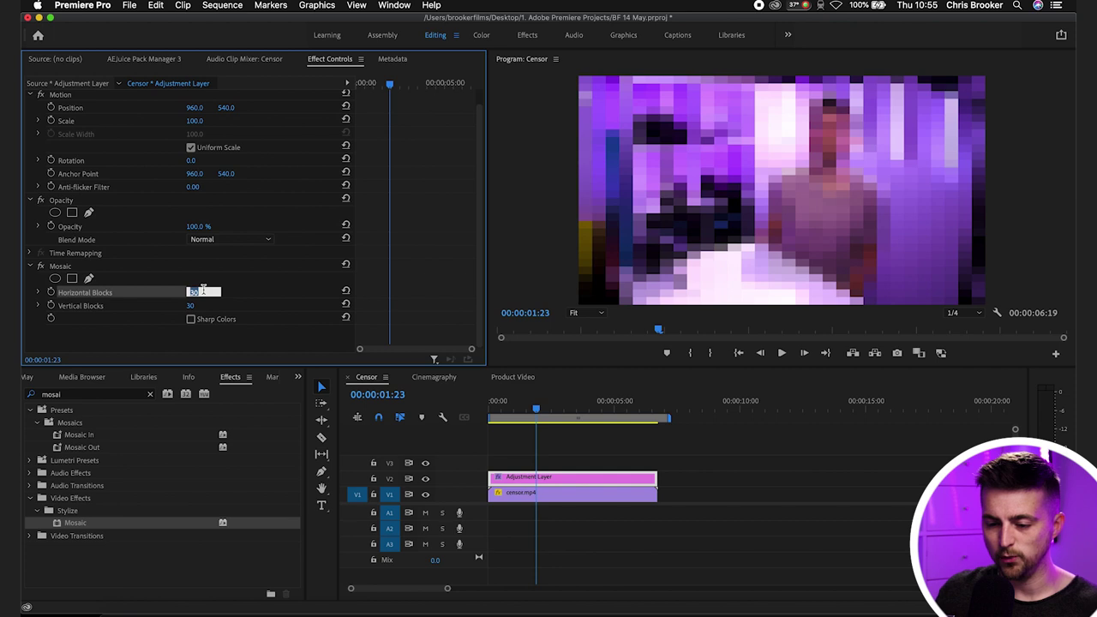
type("50")
key("Return")
left_click(193, 305)
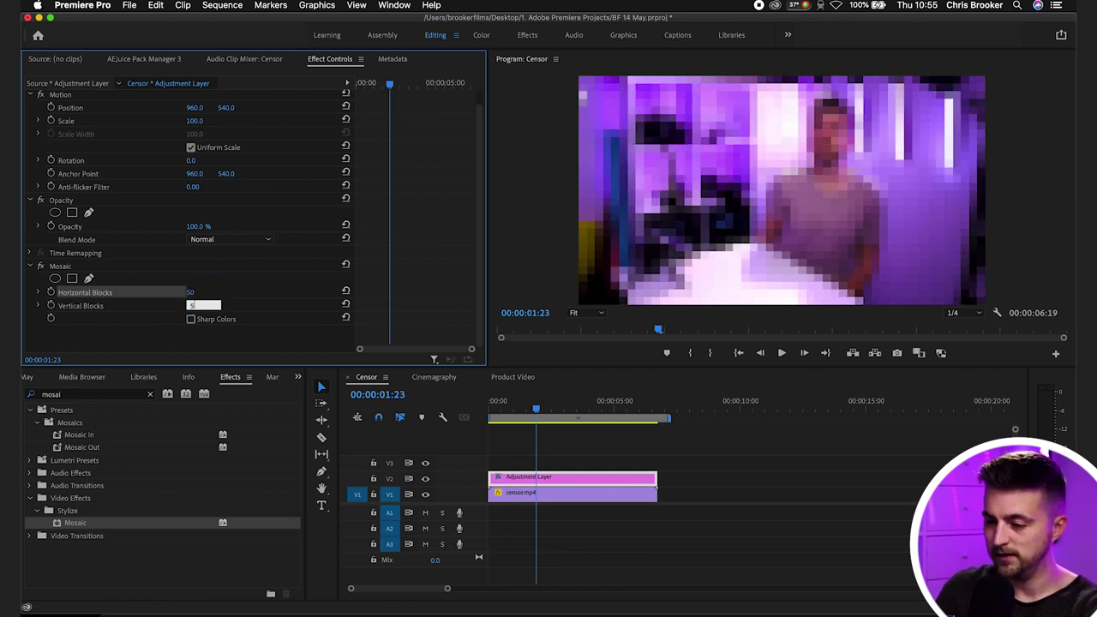
type("50")
key("Return")
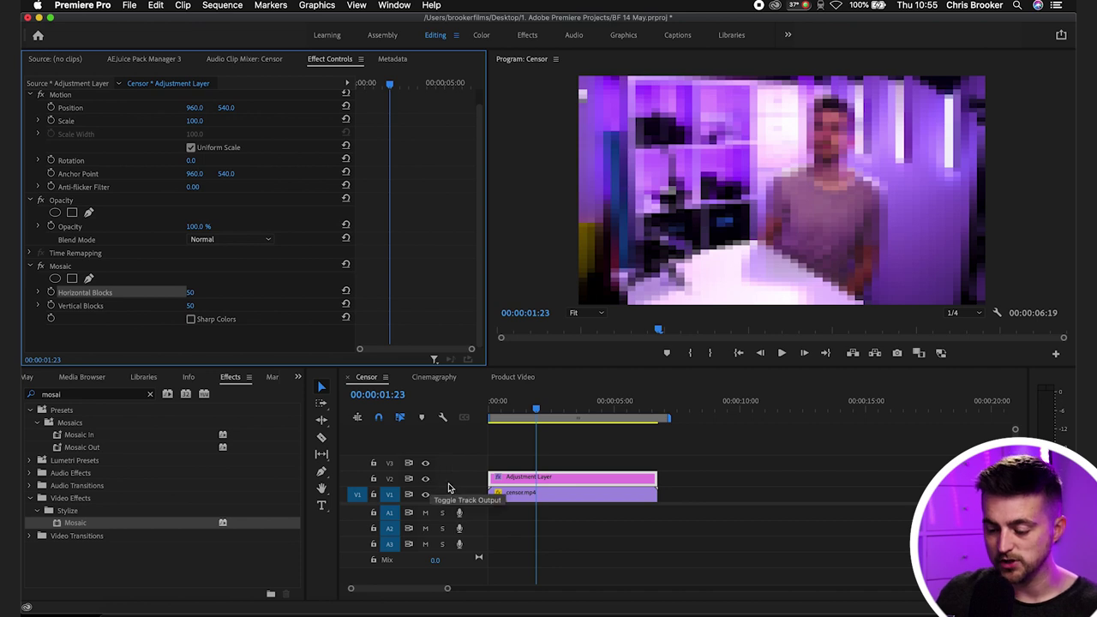
Step: Turn off the adjustment layer's Mosaic effect and add an elliptical opacity mask fitted around the seated man's head
left_click(520, 478)
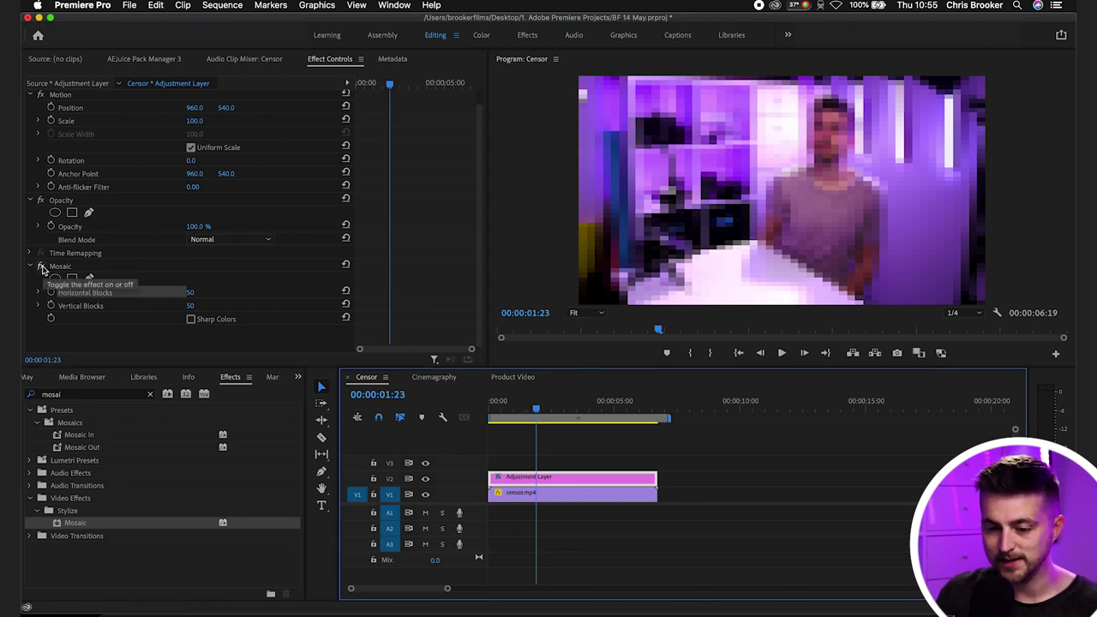
left_click(42, 267)
left_click(65, 202)
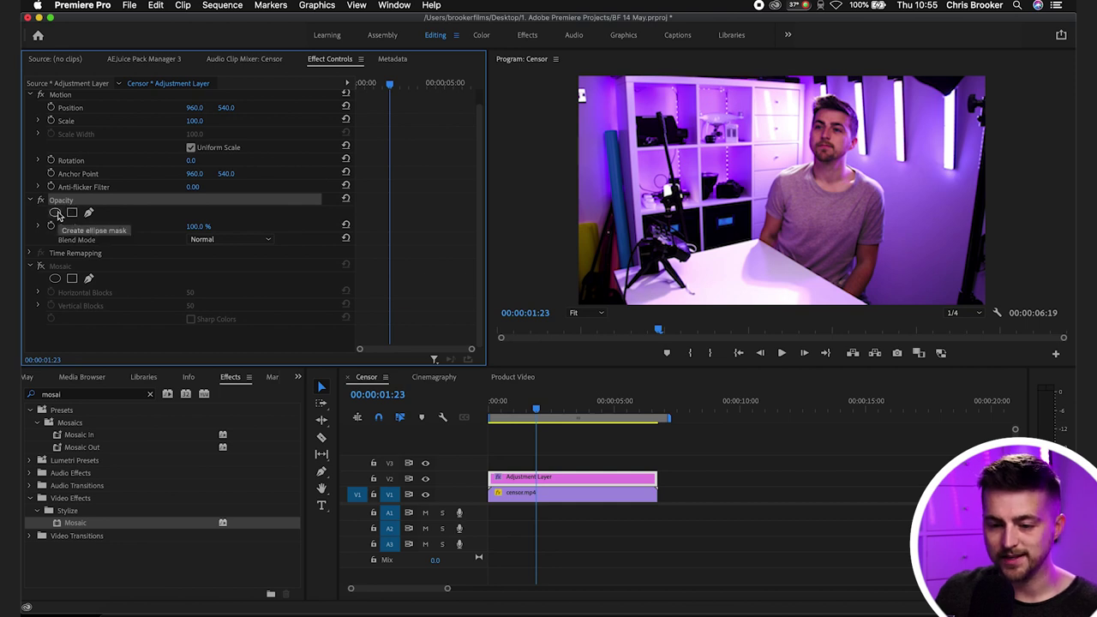
left_click(57, 214)
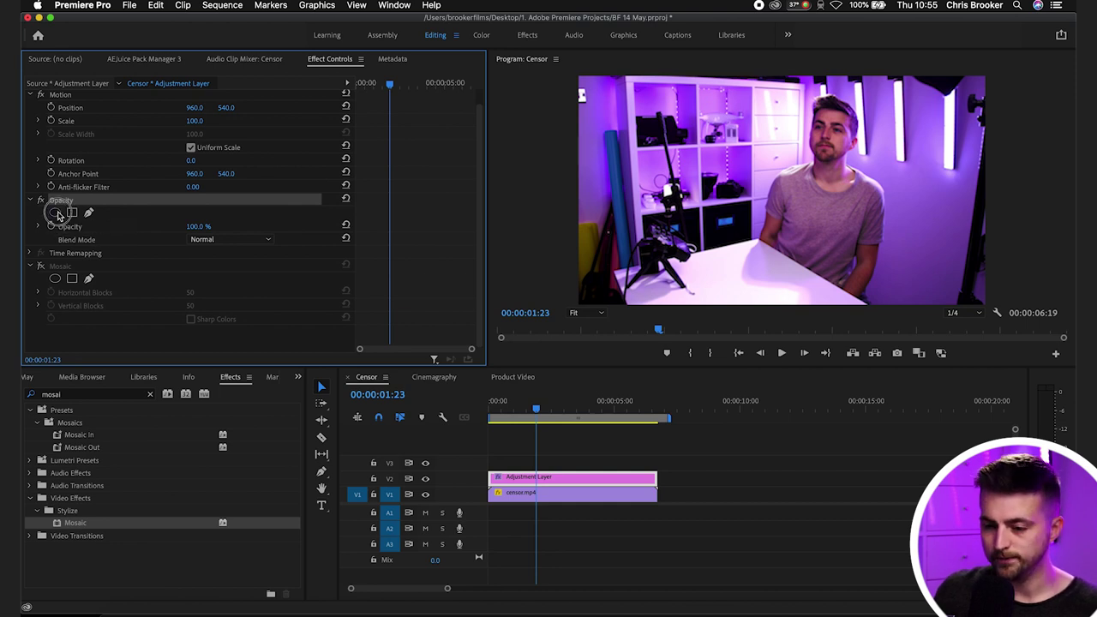
left_click_drag(780, 182, 864, 135)
left_click_drag(775, 138, 798, 137)
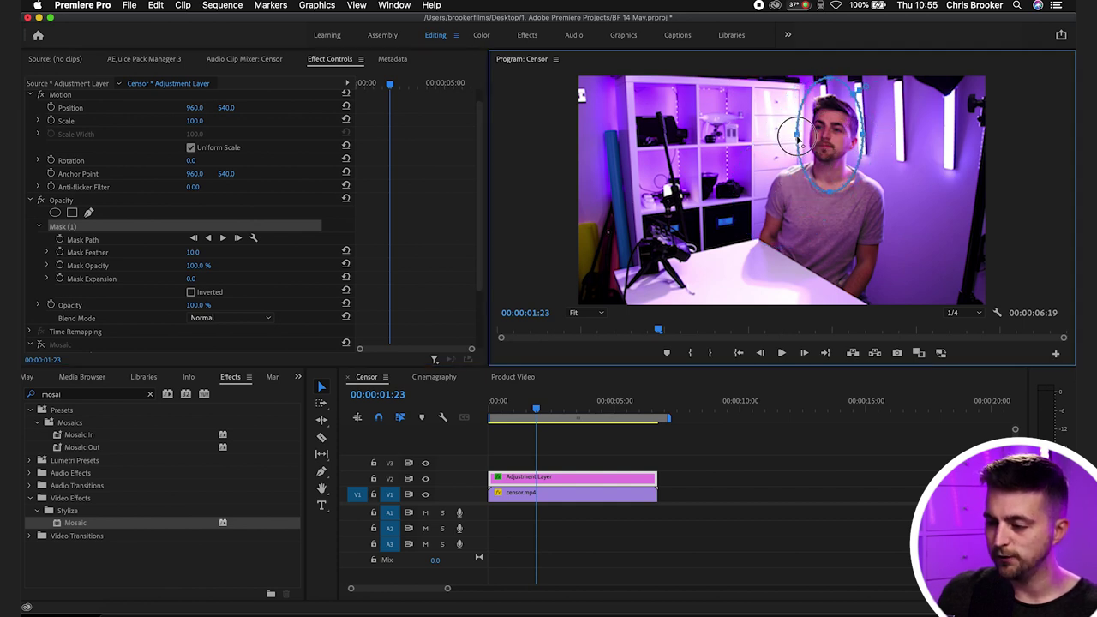
left_click_drag(830, 77, 829, 90)
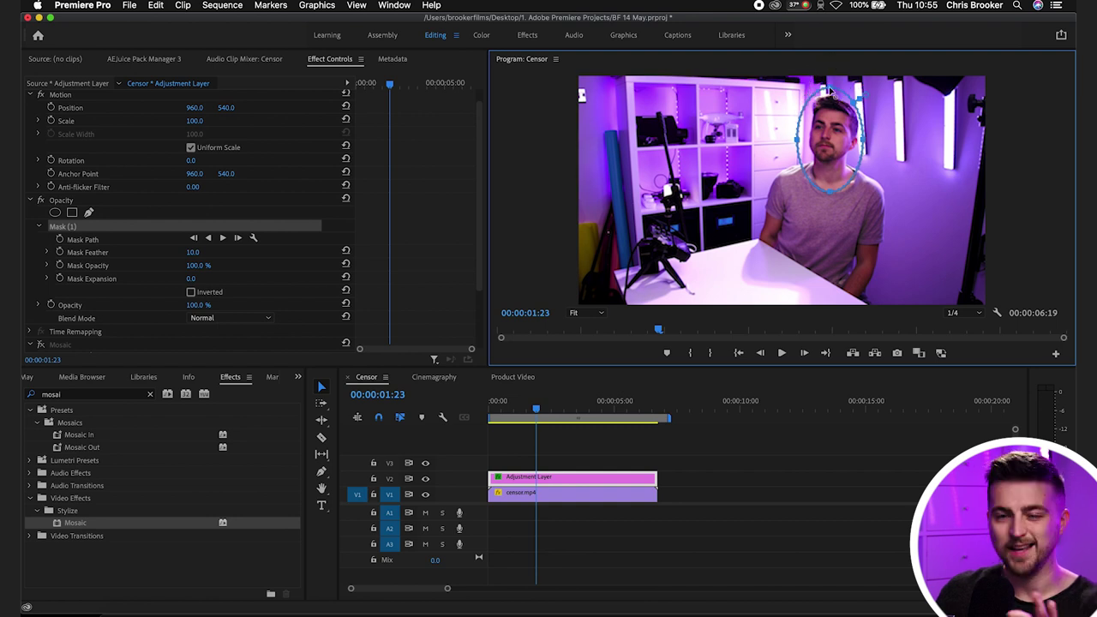
Step: Set the program preview to 100% zoom, centred on the head, with paused resolution at Full
left_click(587, 312)
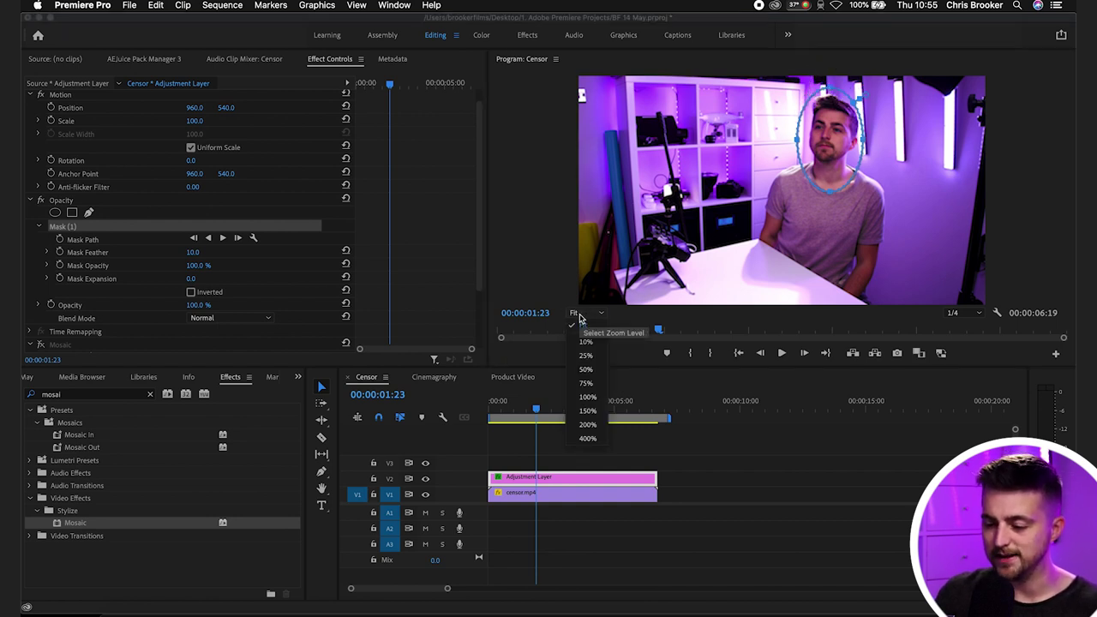
left_click(583, 399)
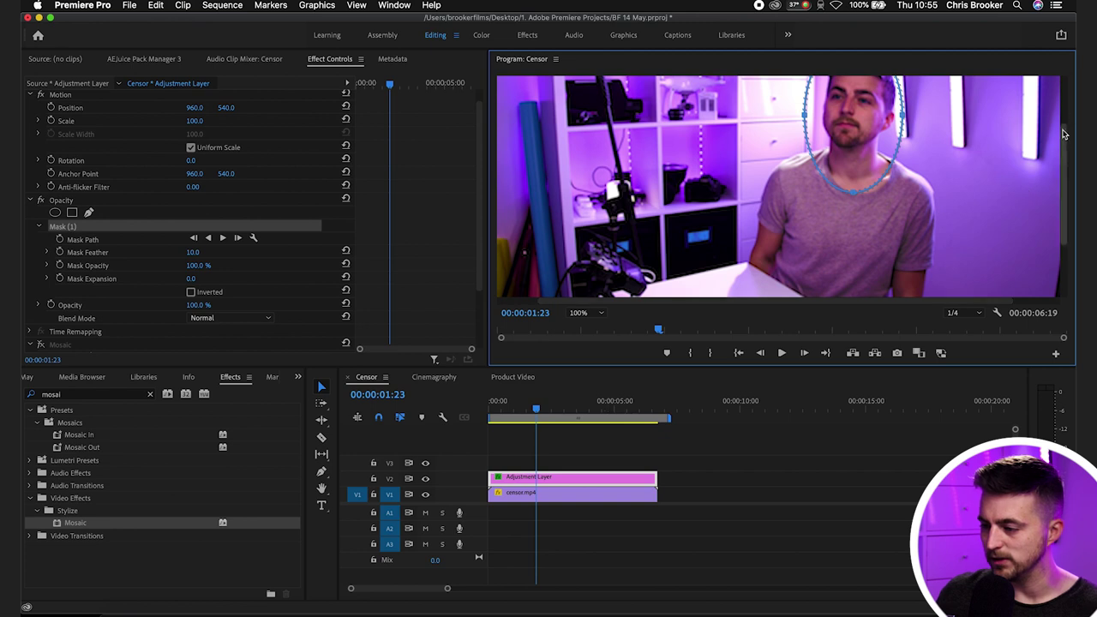
left_click_drag(1063, 142, 1062, 117)
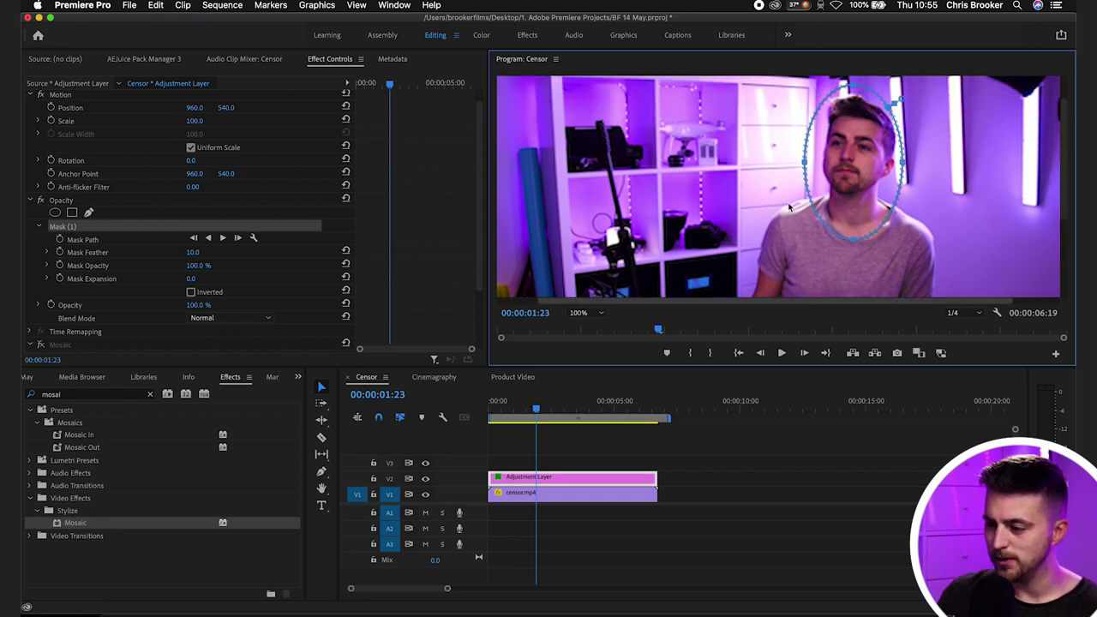
left_click(997, 314)
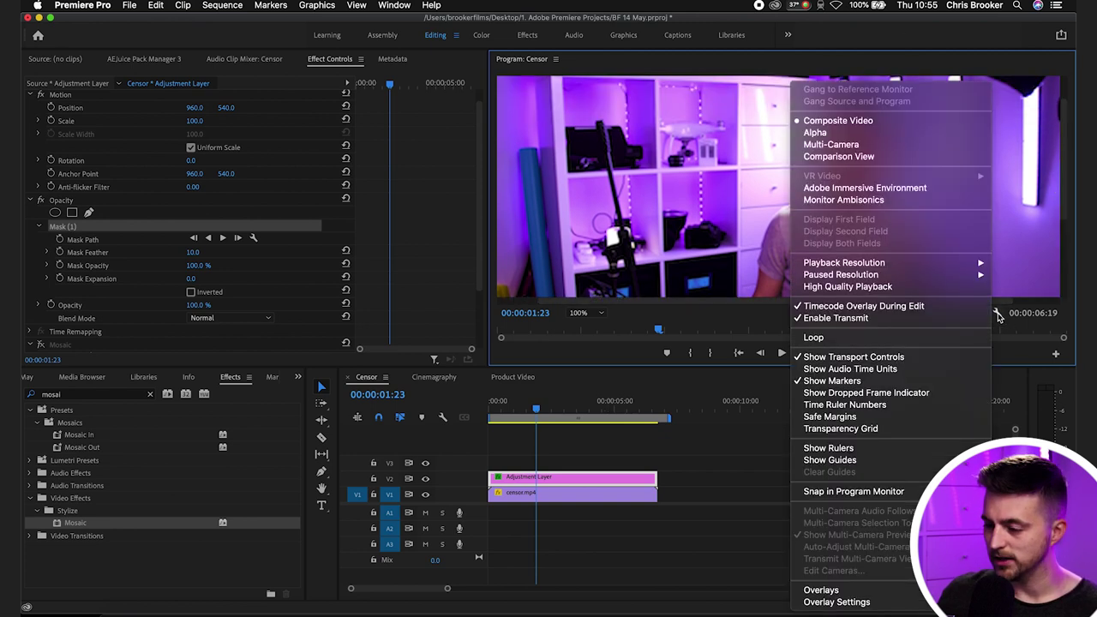
mouse_move(963, 274)
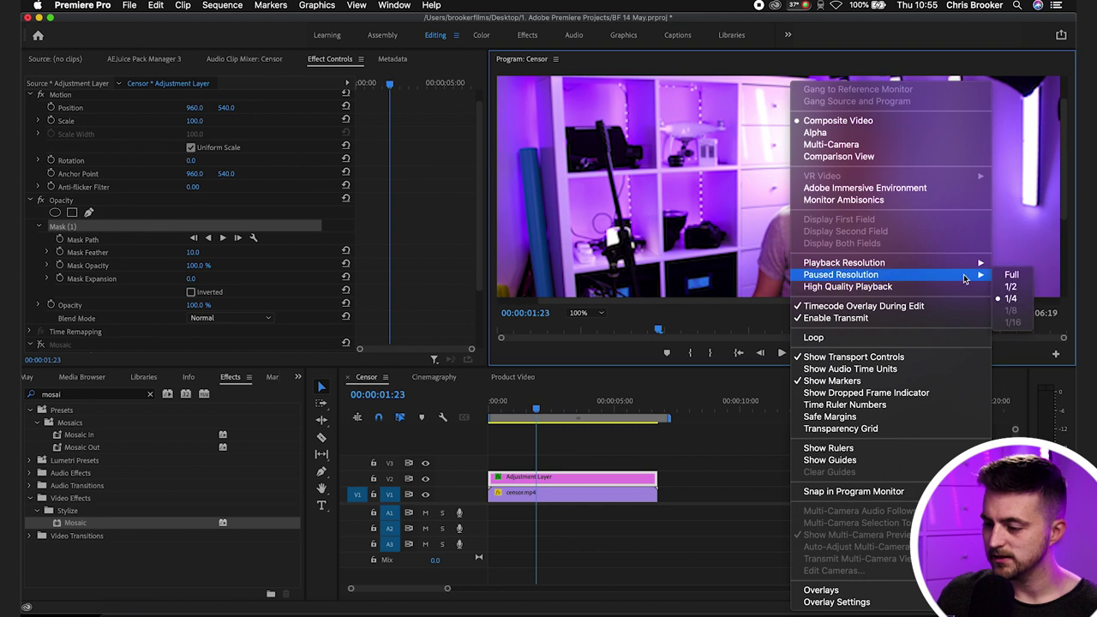
left_click(1012, 274)
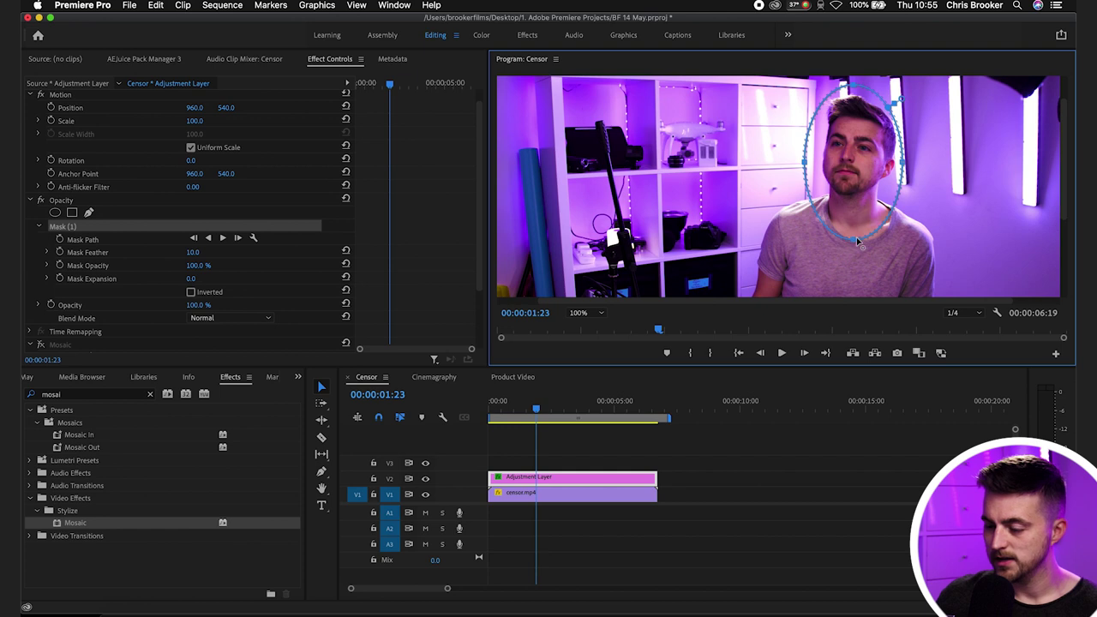
Step: Tighten the elliptical mask by raising its lower edge to the neck and lowering its upper edge towards the hair
left_click_drag(858, 241, 854, 213)
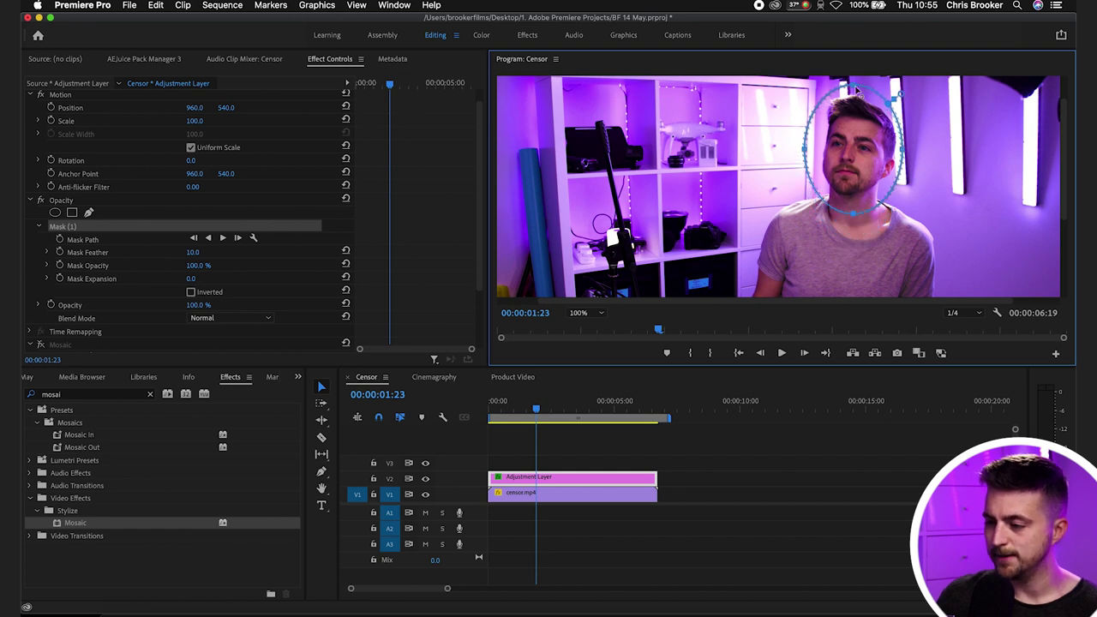
left_click_drag(853, 85, 853, 91)
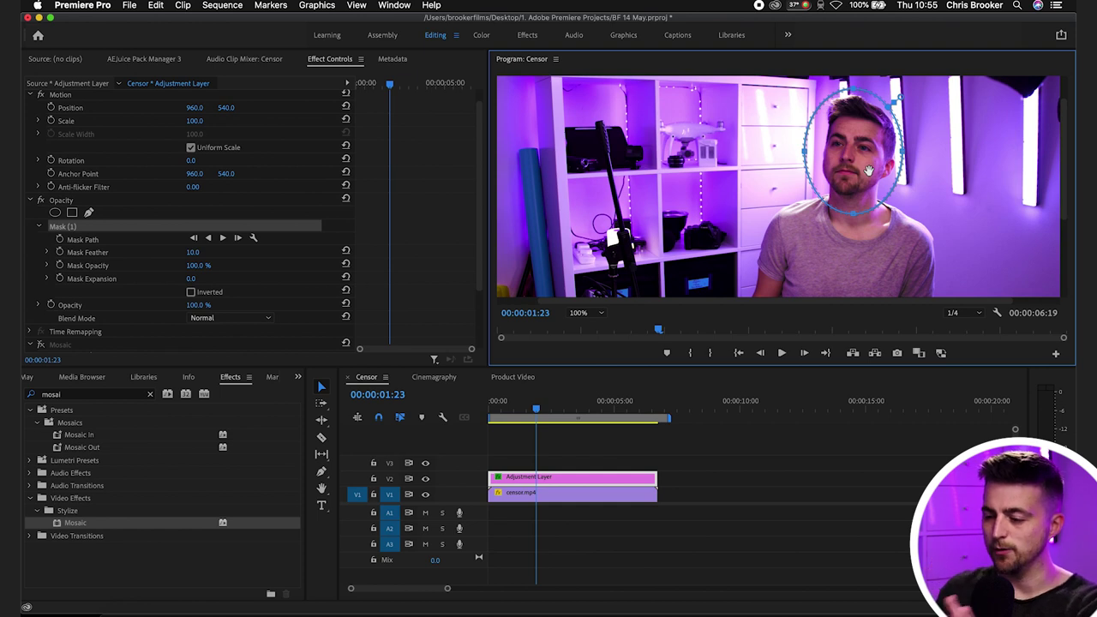
Step: Start keyframing the mask path at 00:00:01:23, and align the mask with the head from the clip's start to 00:00:02:15
left_click(60, 246)
key("Home")
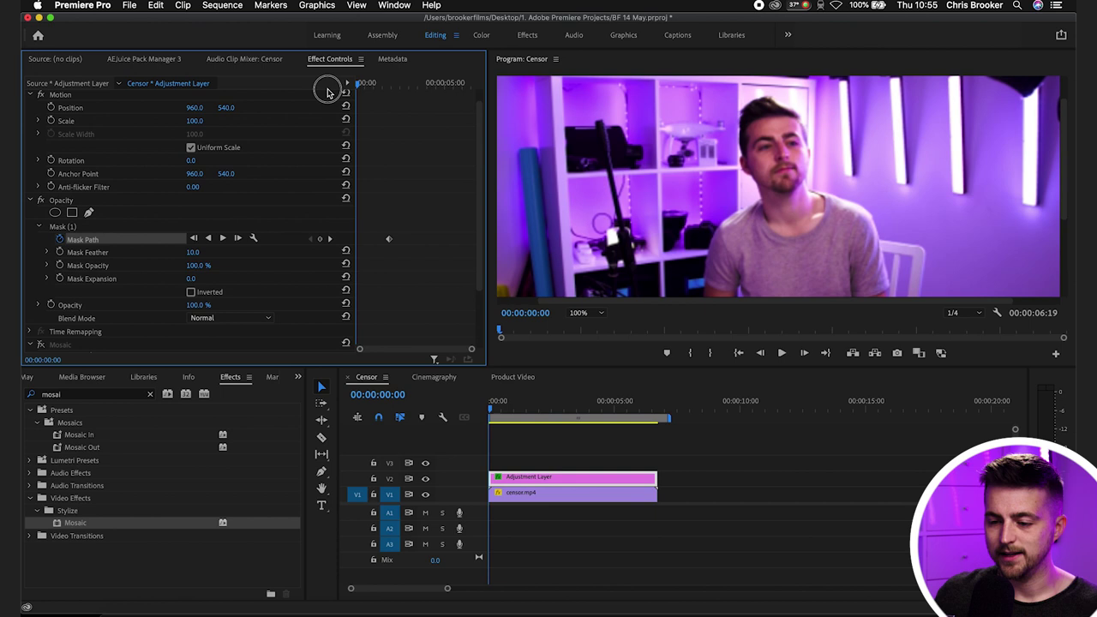
left_click(65, 227)
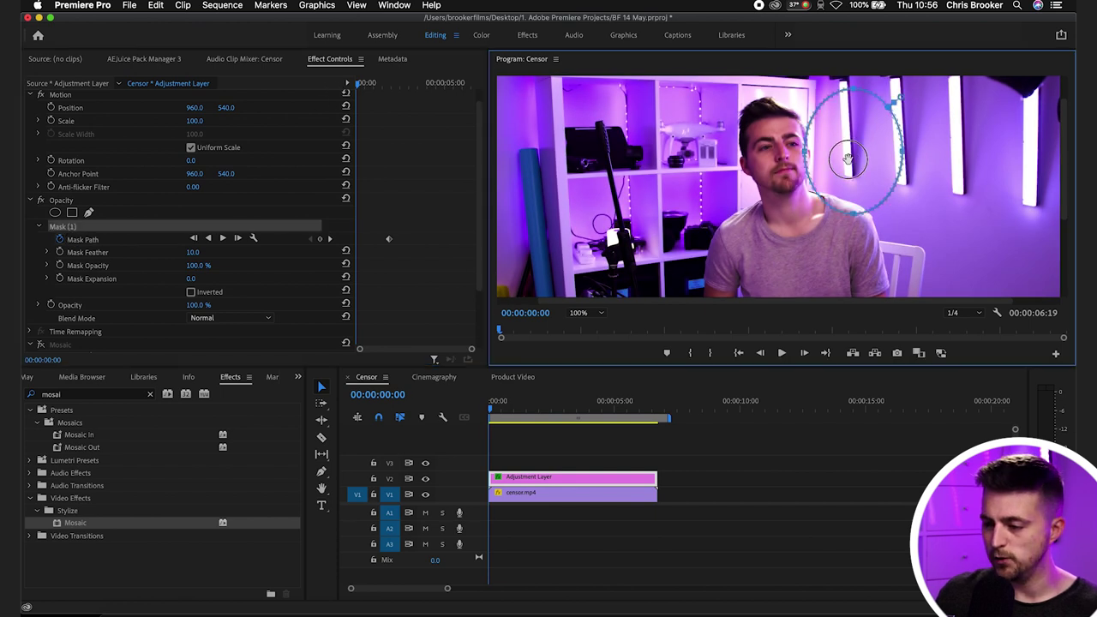
left_click_drag(361, 83, 401, 89)
left_click_drag(830, 161, 851, 171)
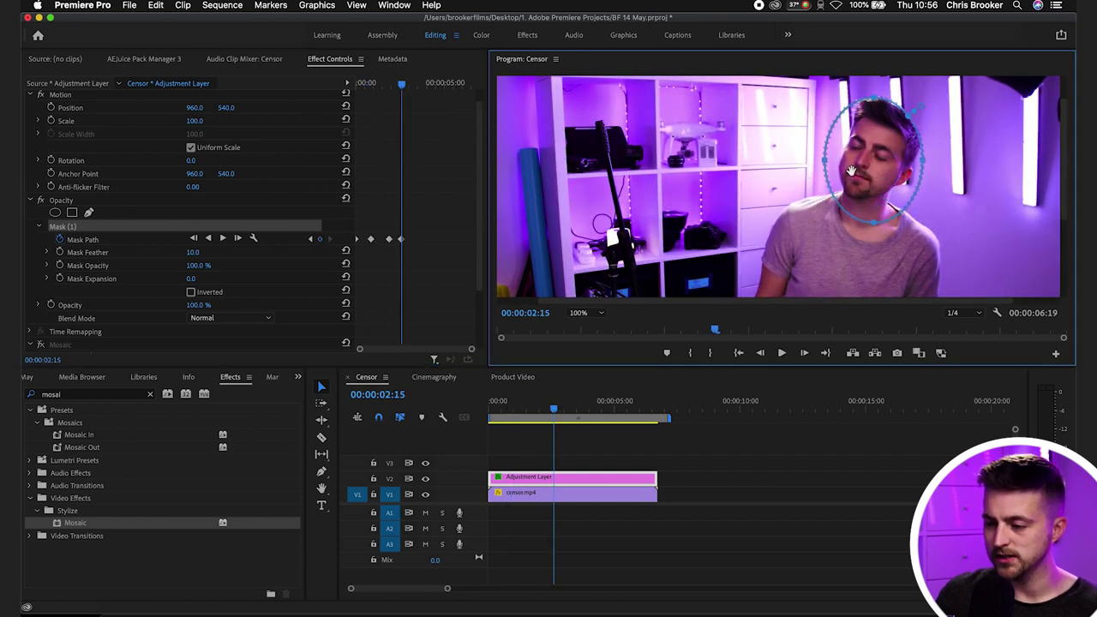
Step: Keyframe the mask over the moving head at about 00:00:03:06, 00:00:04:00 and 00:00:05:05
left_click_drag(407, 86, 415, 84)
left_click_drag(879, 150, 830, 143)
left_click_drag(412, 82, 427, 82)
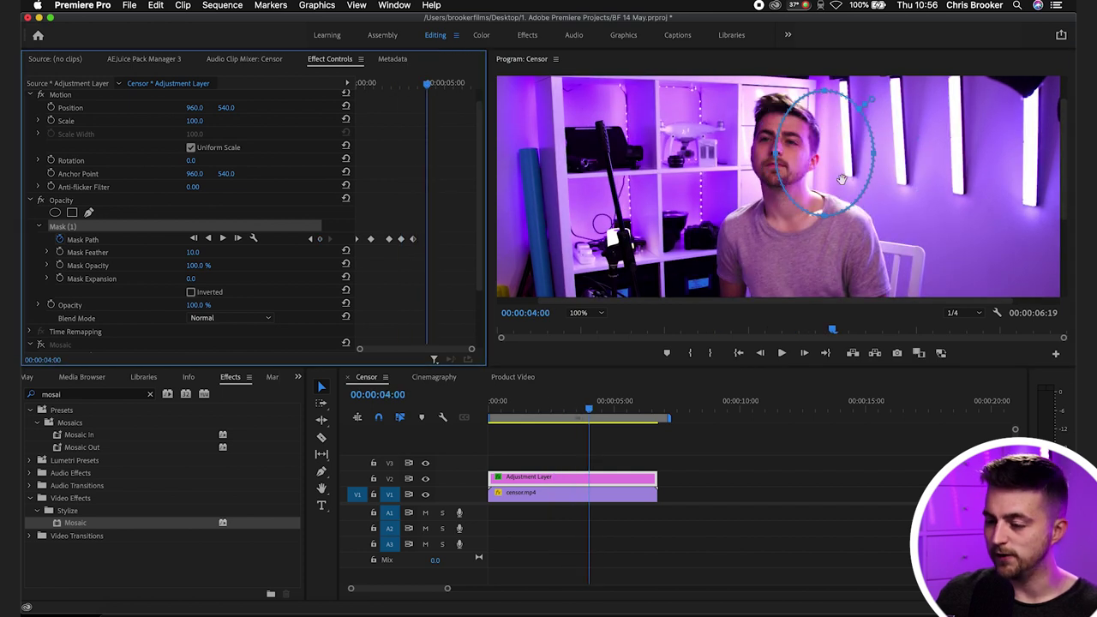
left_click_drag(841, 152, 803, 148)
left_click_drag(439, 85, 447, 83)
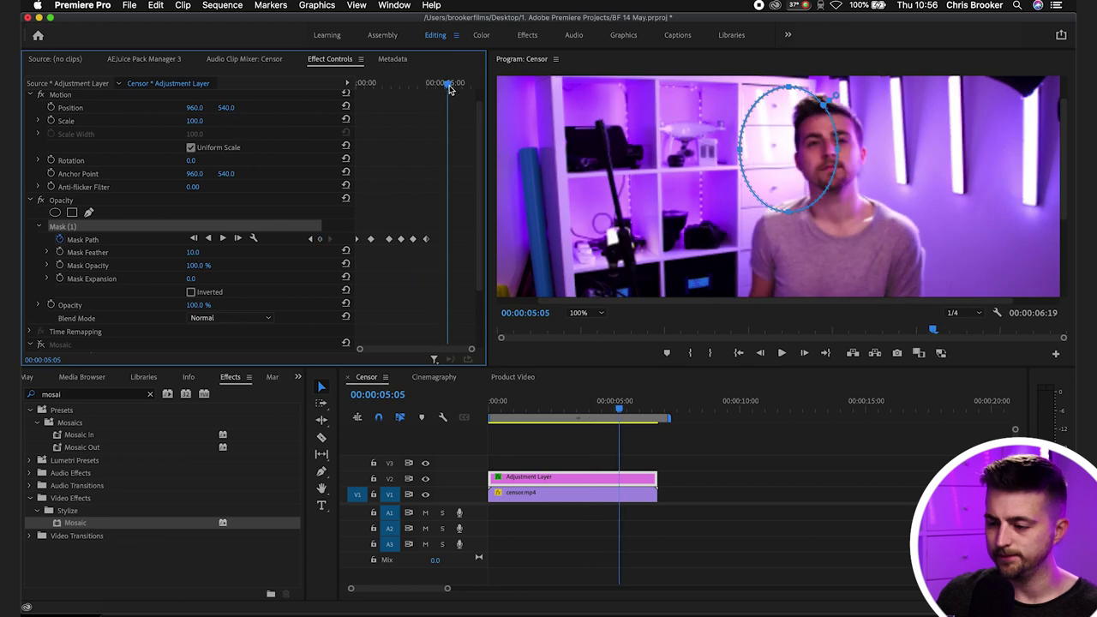
left_click_drag(788, 147, 825, 147)
Step: Correct the mask's drift between keyframes by recentring it on the head at 00:00:04:11, 00:00:01:09, 00:00:00:15 and 00:00:05:18
mouse_move(454, 81)
left_mouse_down()
mouse_move(463, 82)
mouse_move(421, 91)
mouse_move(437, 88)
left_mouse_up()
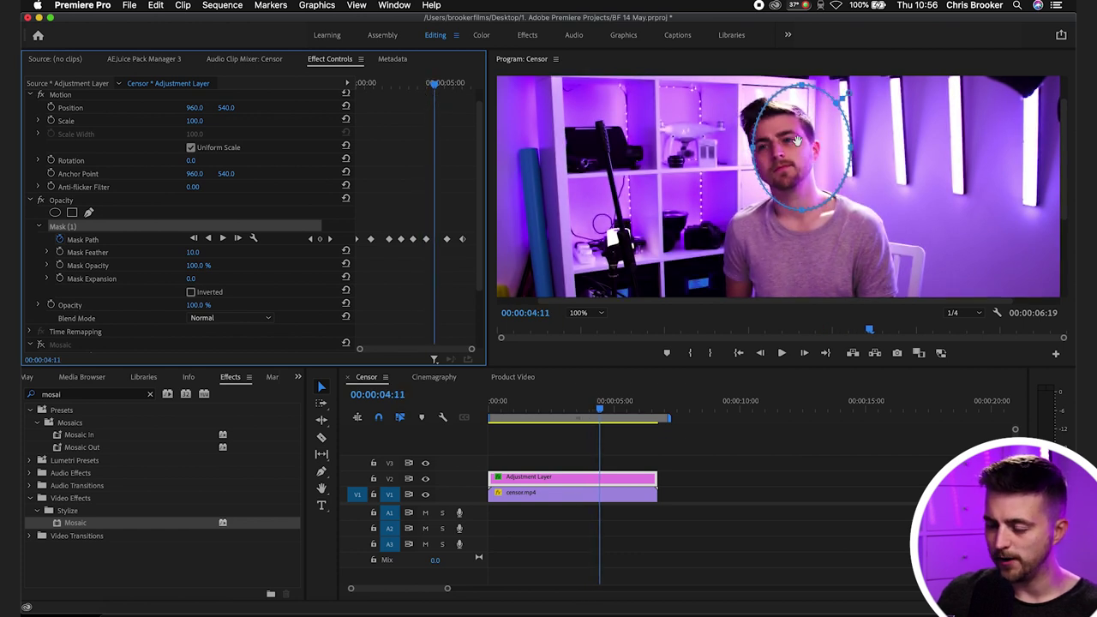
left_click_drag(798, 140, 780, 148)
left_click_drag(435, 84, 380, 97)
left_click_drag(815, 130, 824, 128)
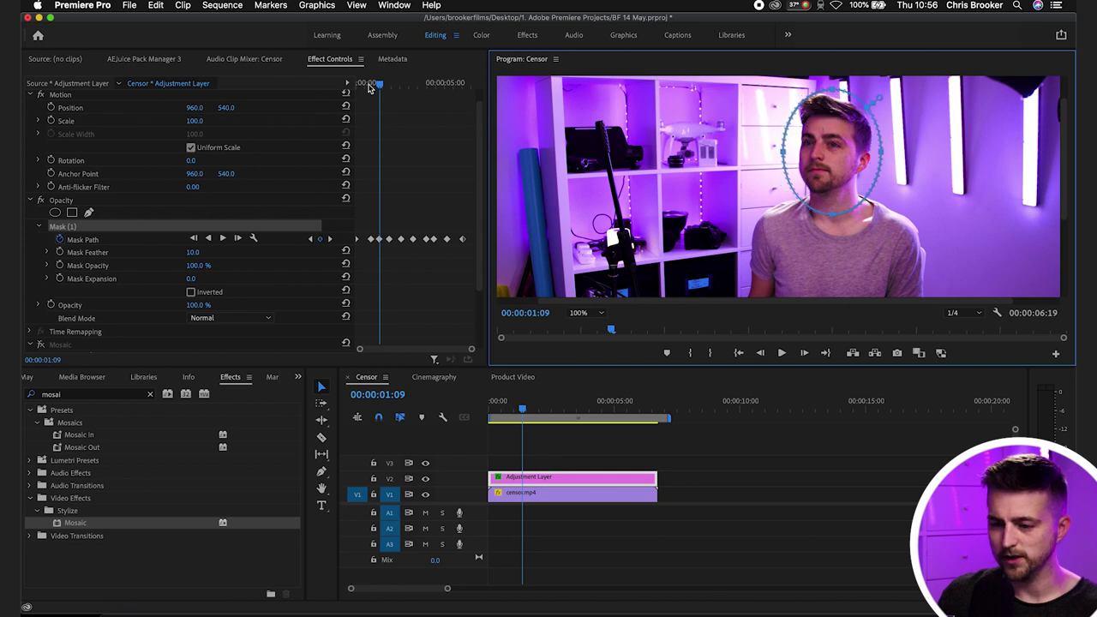
left_click_drag(369, 88, 366, 83)
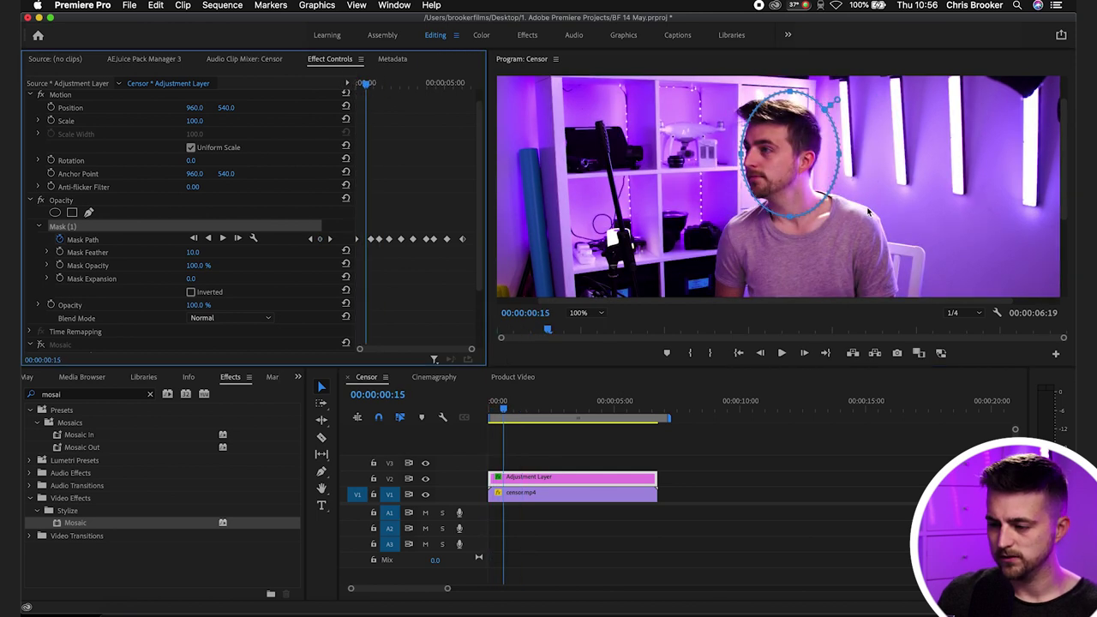
left_click_drag(809, 157, 795, 156)
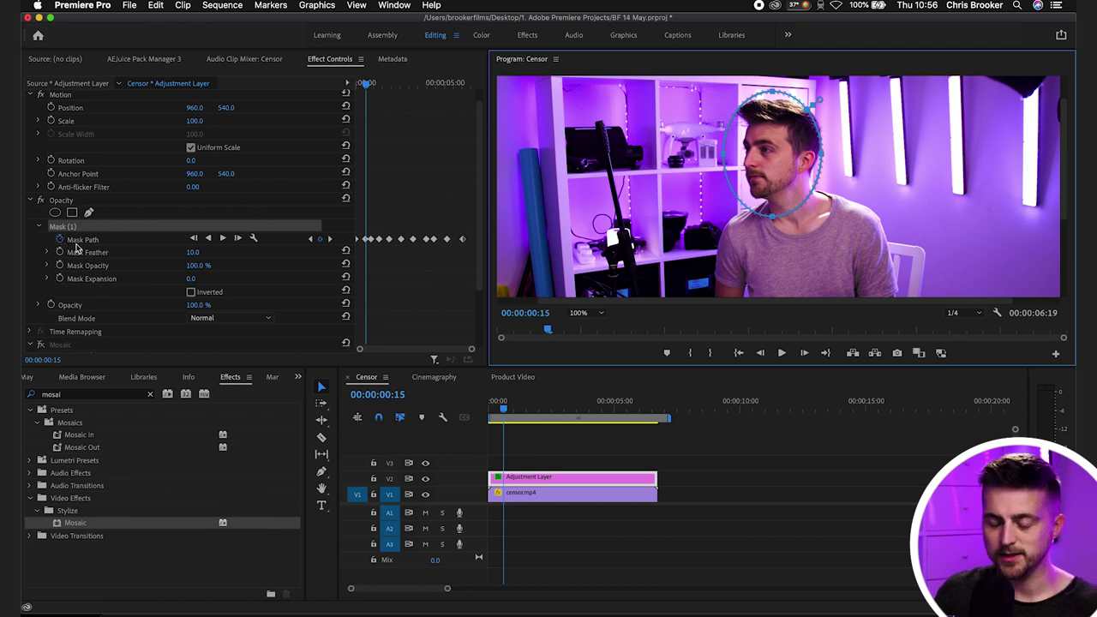
left_click_drag(367, 82, 458, 83)
left_click_drag(836, 127, 853, 133)
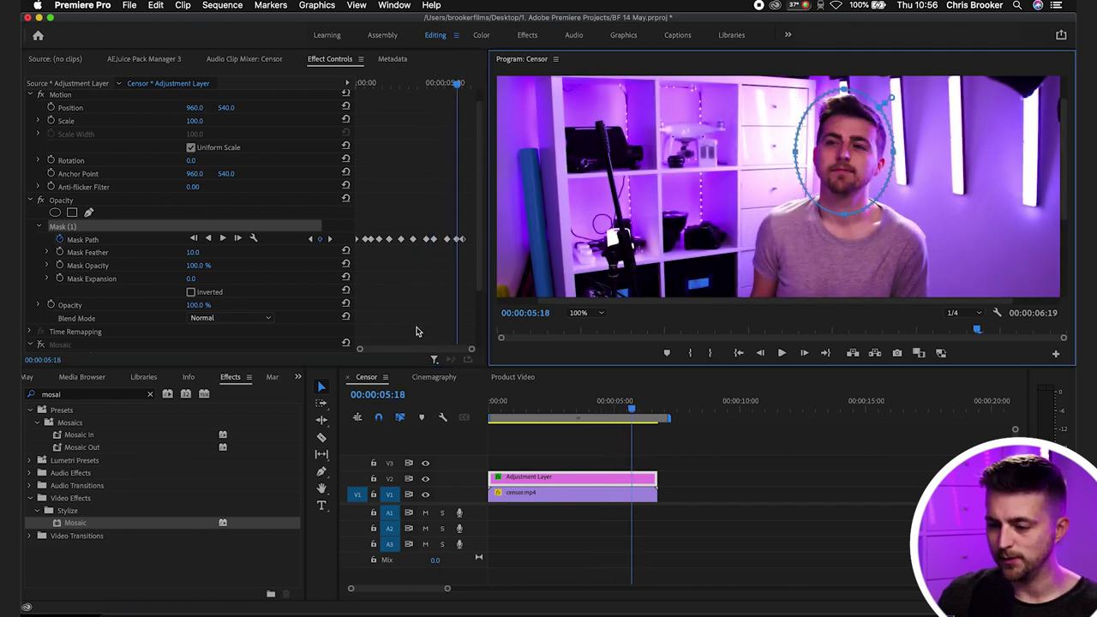
Step: Turn the adjustment layer's Mosaic effect back on, with the playhead at 00:00:03:06
left_click_drag(459, 83, 415, 91)
scroll(108, 274, "down", 3)
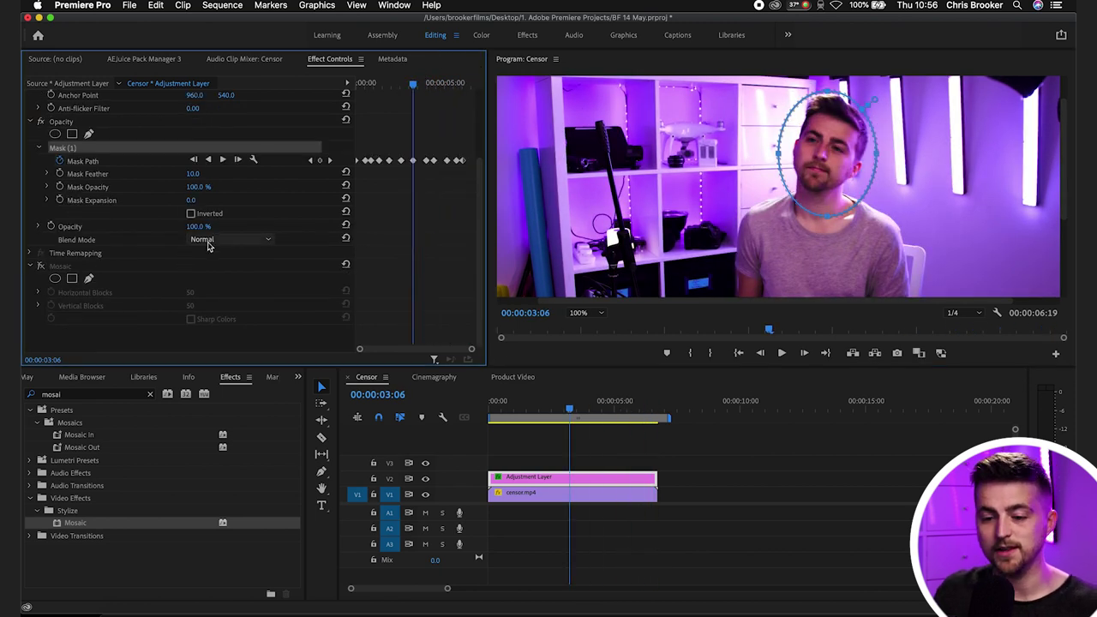
left_click(41, 267)
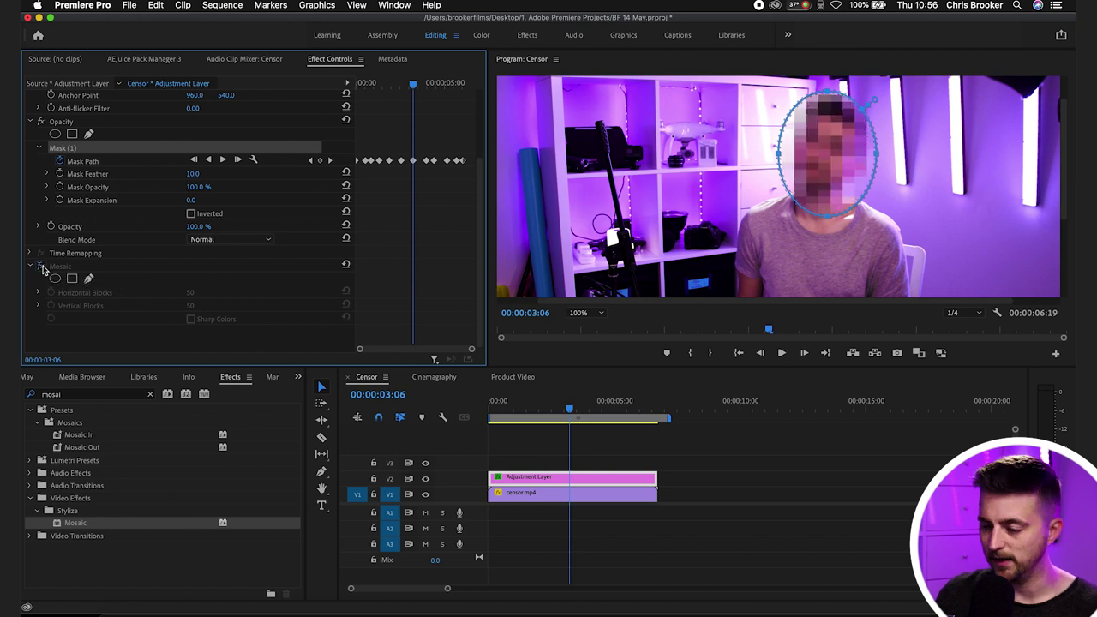
Step: Play the Censor sequence from its start to check that the mosaic follows the man's face
left_click(545, 465)
key("Home")
key("space")
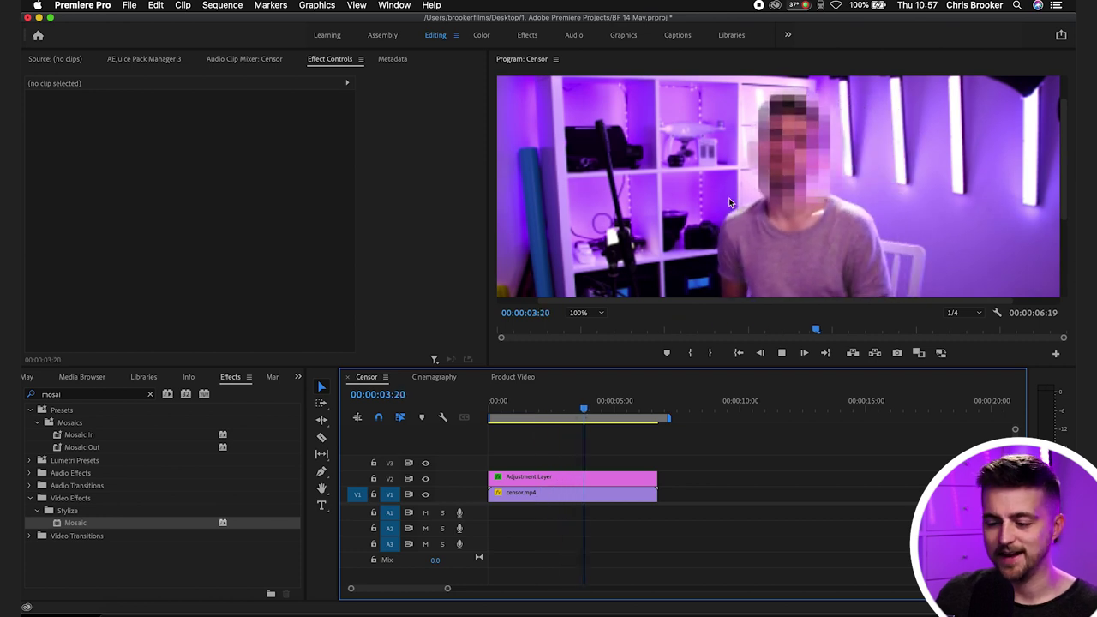
key("space")
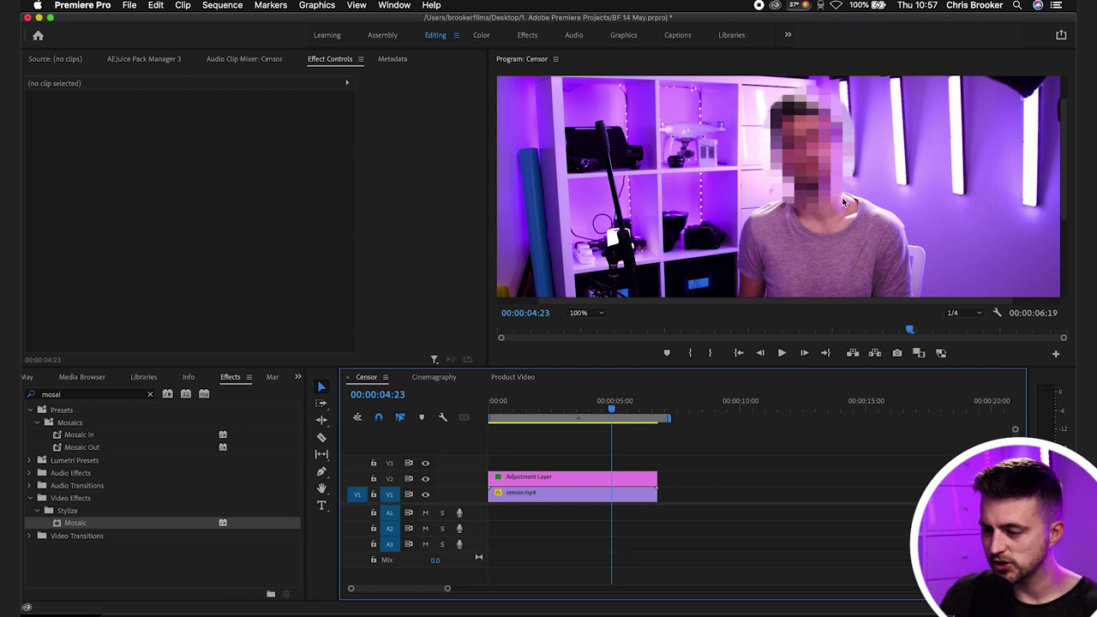
Step: Set the adjustment layer's Mask Feather to 94 for the elliptical opacity mask
left_click(592, 476)
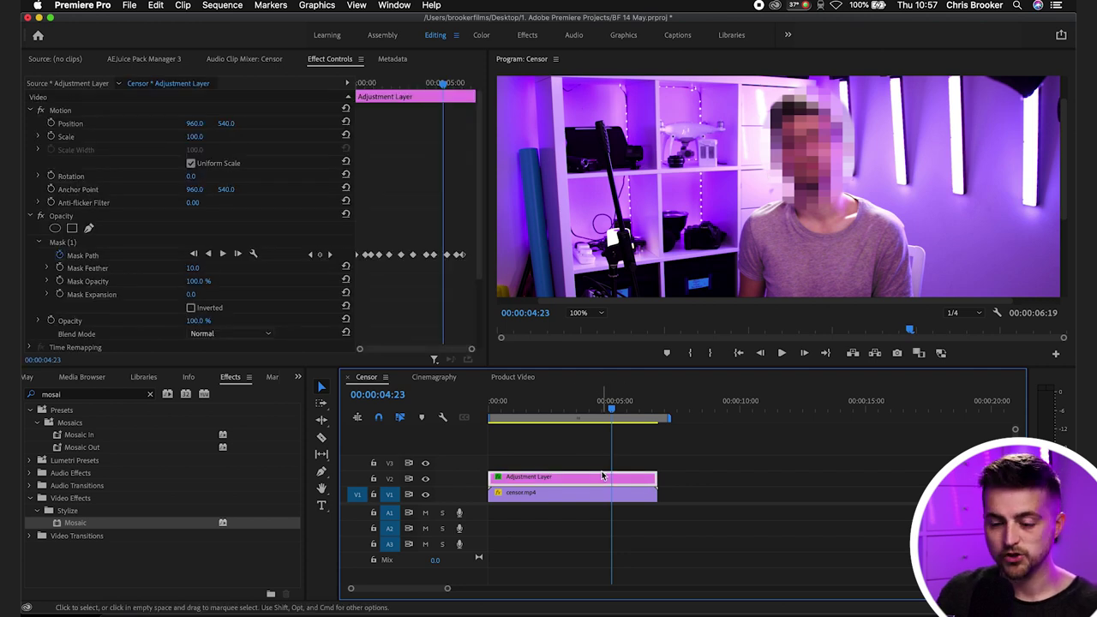
left_click(56, 243)
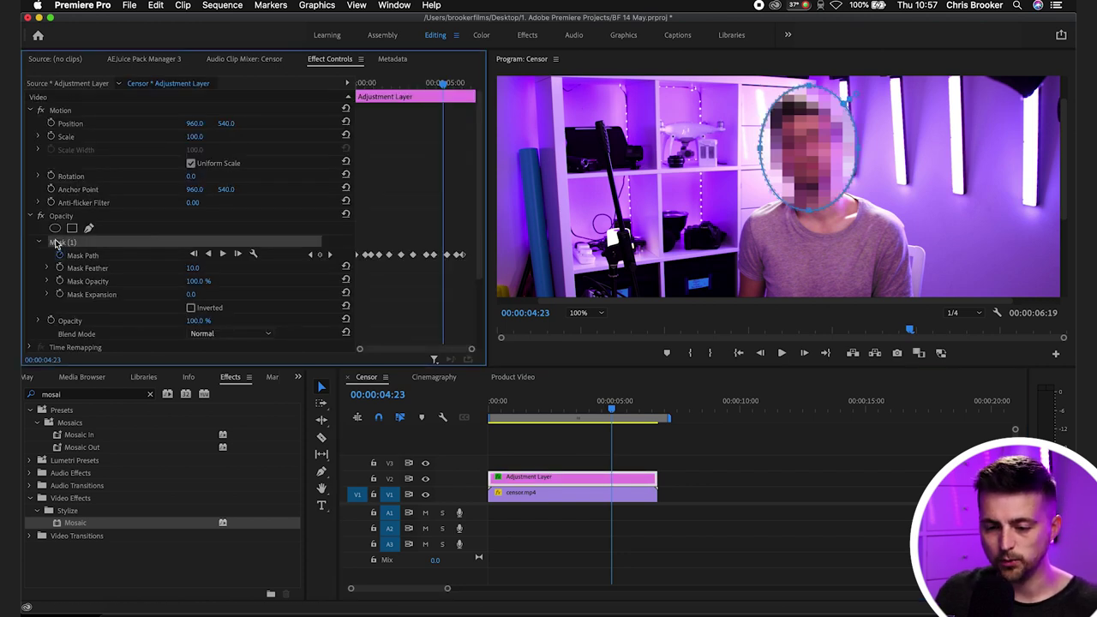
left_click(86, 270)
left_click_drag(193, 268, 264, 268)
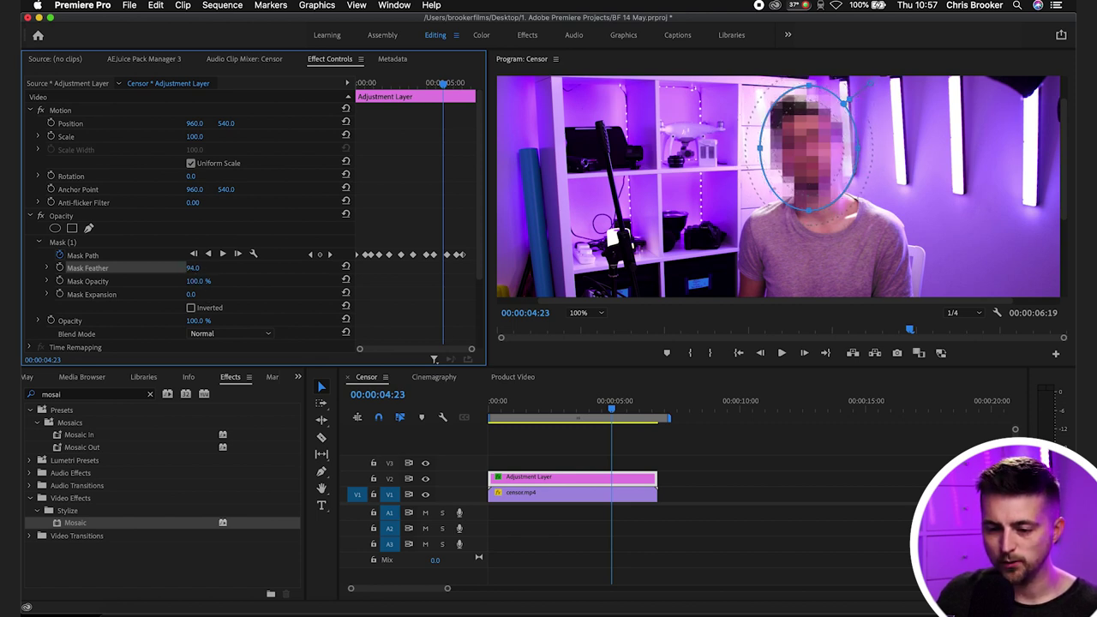
Step: Review the feathered mosaic from the start of the sequence and set the program preview zoom to Fit
left_click(598, 450)
left_click_drag(599, 404, 480, 411)
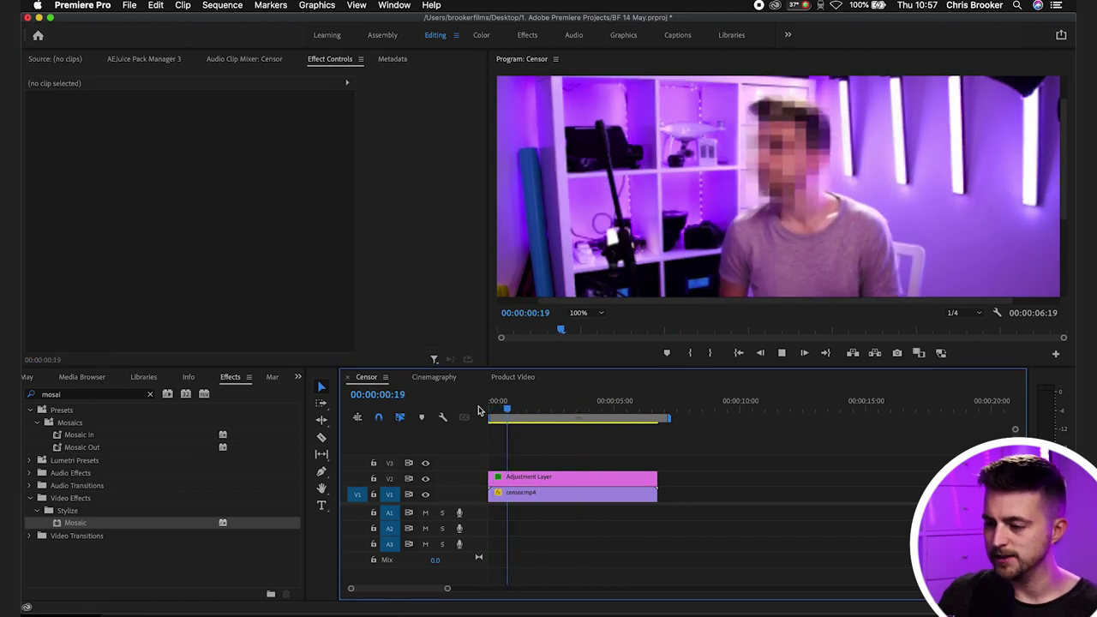
left_click(594, 316)
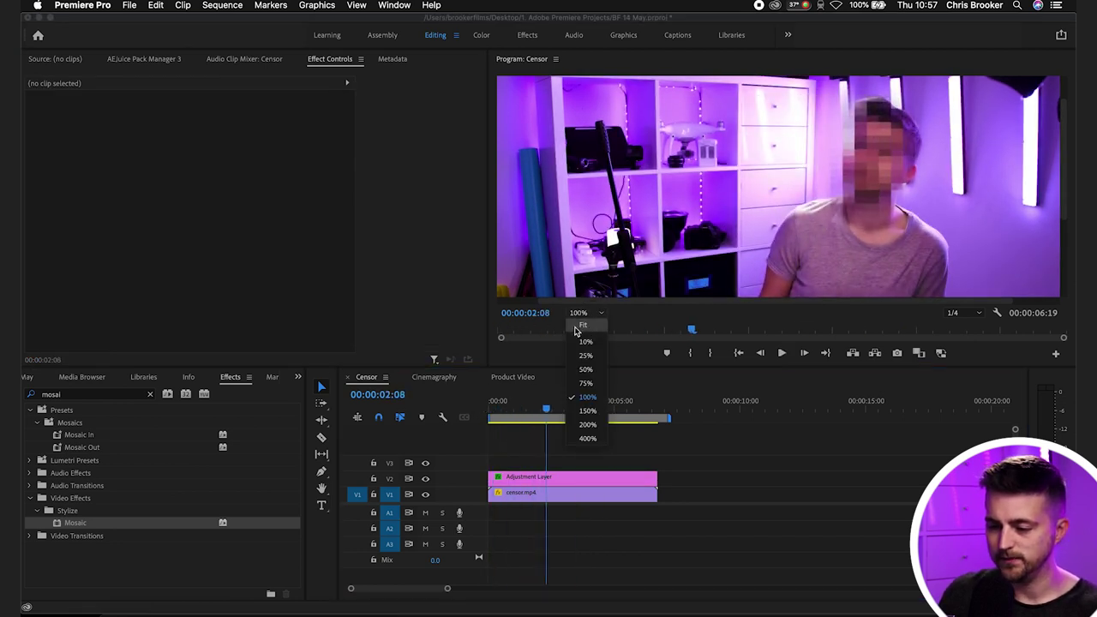
left_click(574, 328)
Step: Return to the sequence start and play the fitted preview to check the censored face in the whole frame
left_click_drag(525, 401, 439, 402)
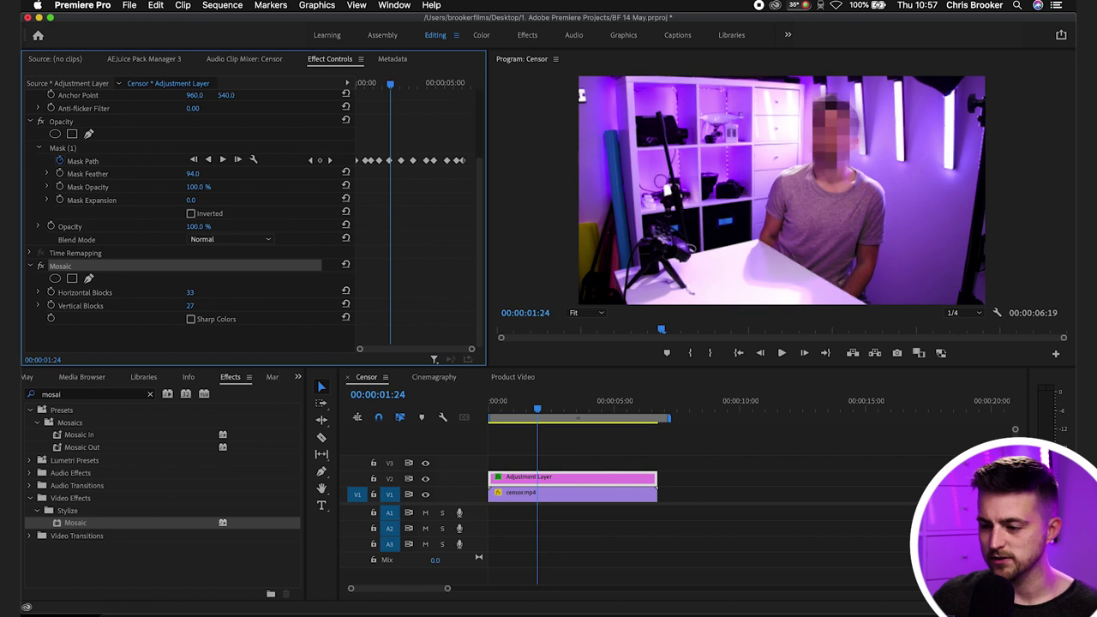
key("space")
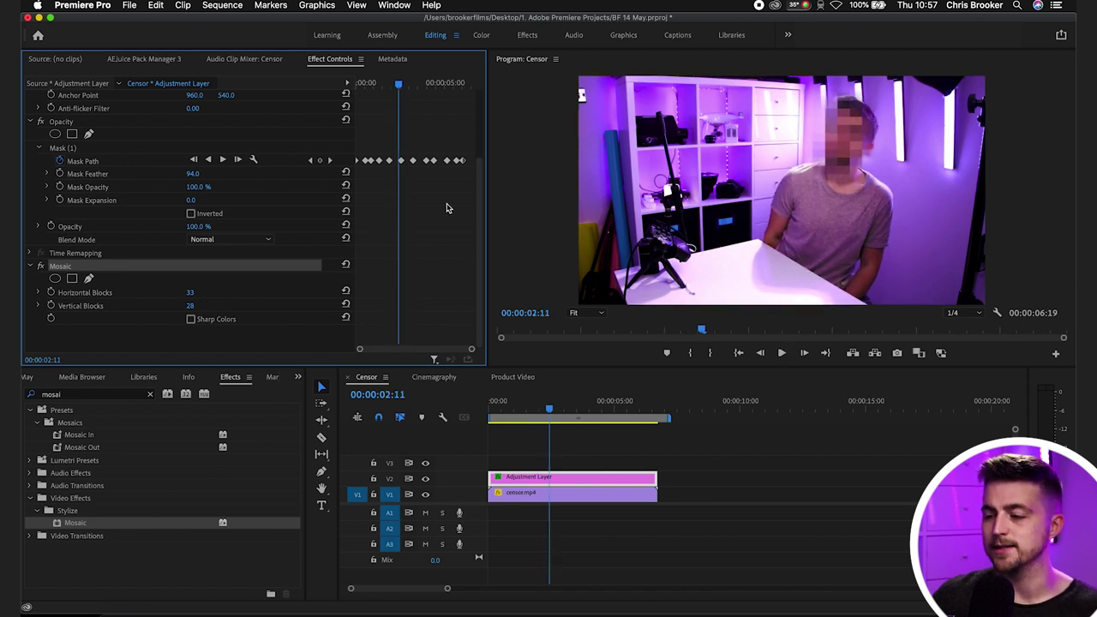
key("space")
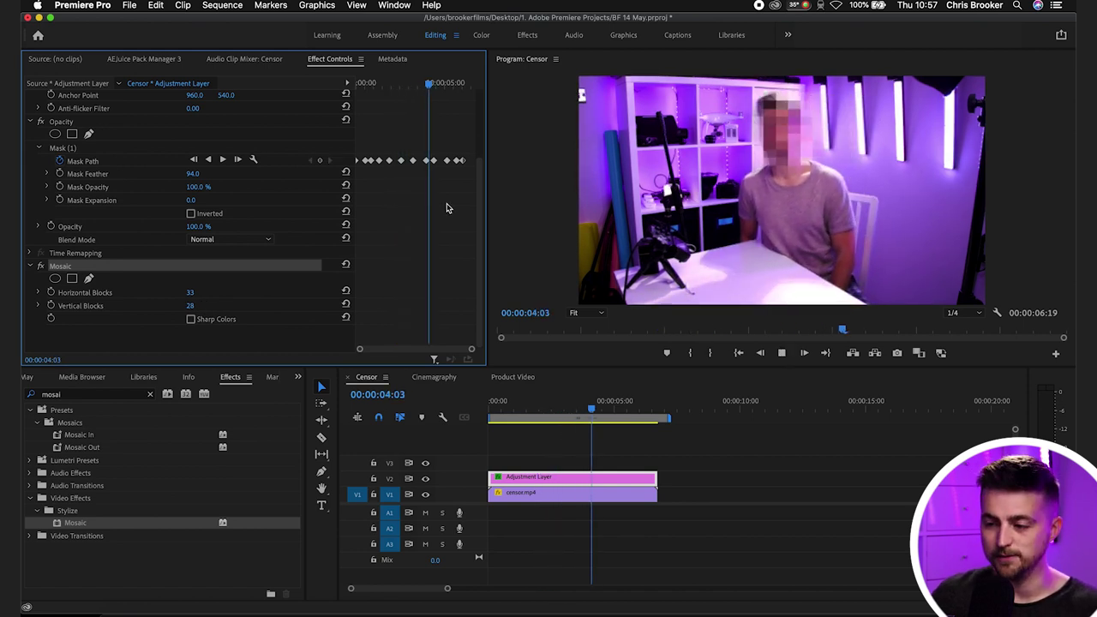